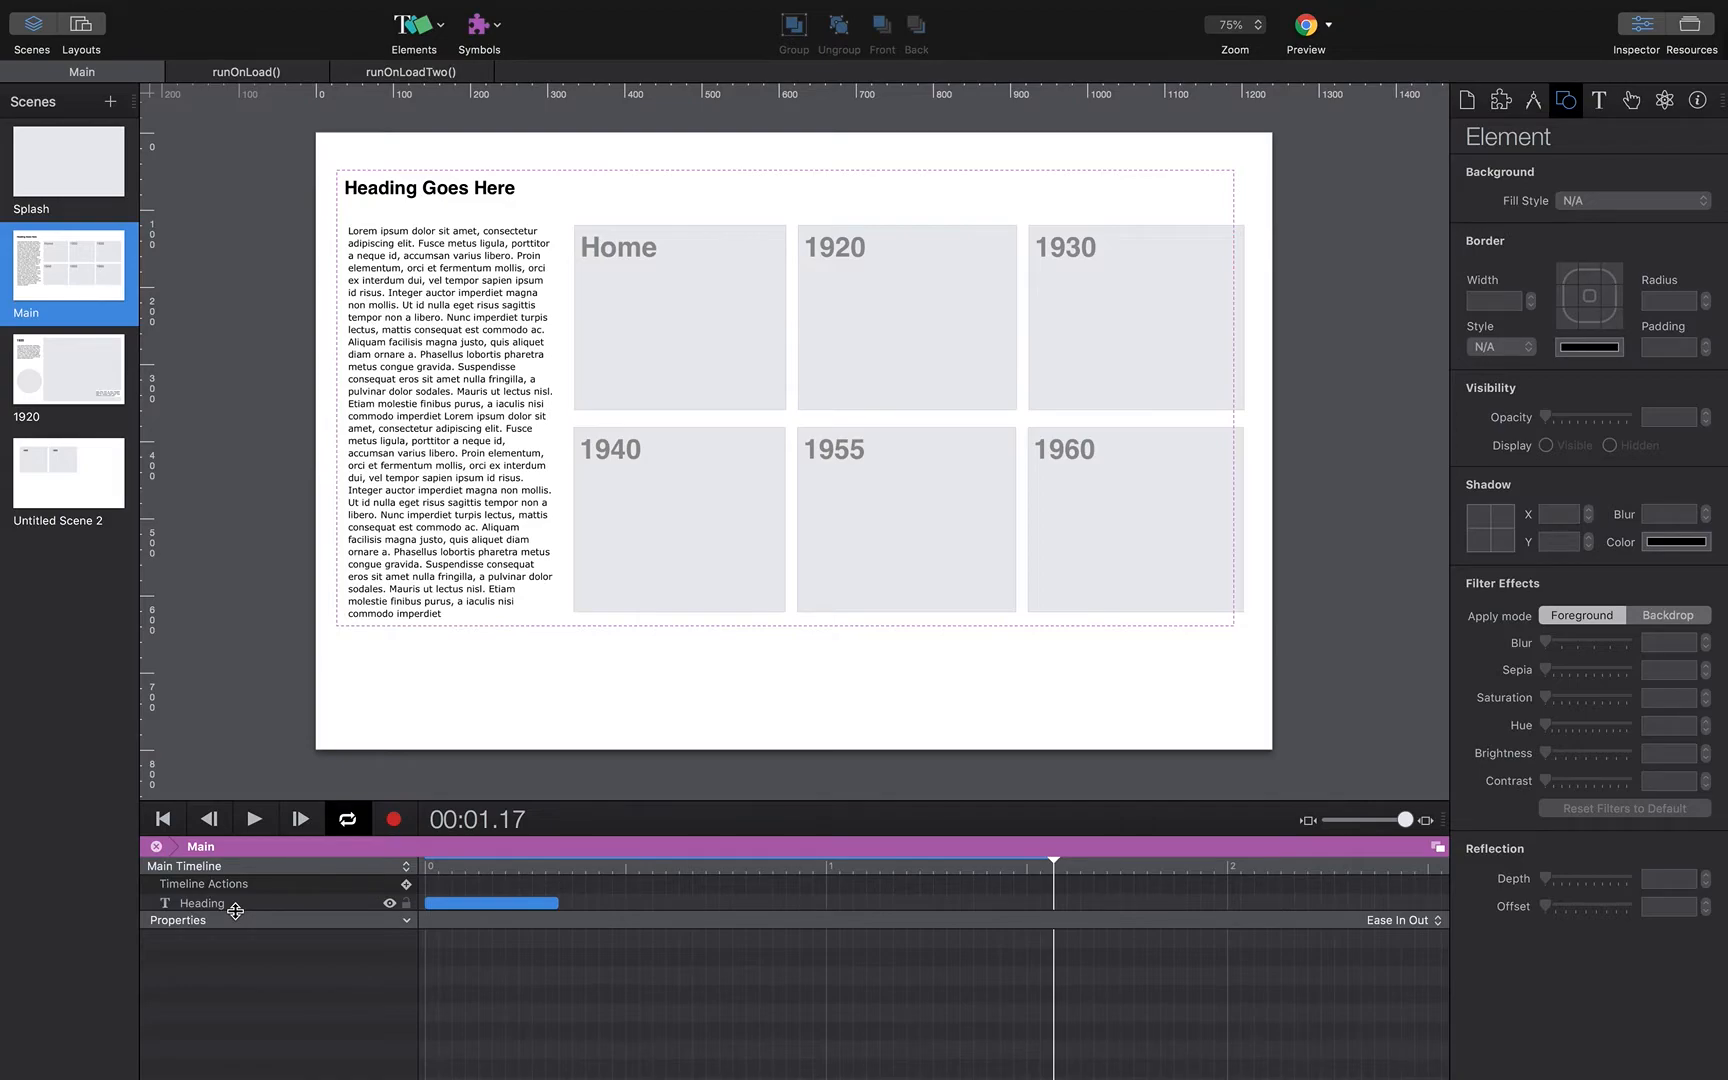
- Show the guides and layout grid on the Main scene and view them on the 1920 scene
mouse_move(1056, 862)
left_mouse_down()
mouse_move(426, 895)
mouse_move(1055, 879)
left_mouse_up()
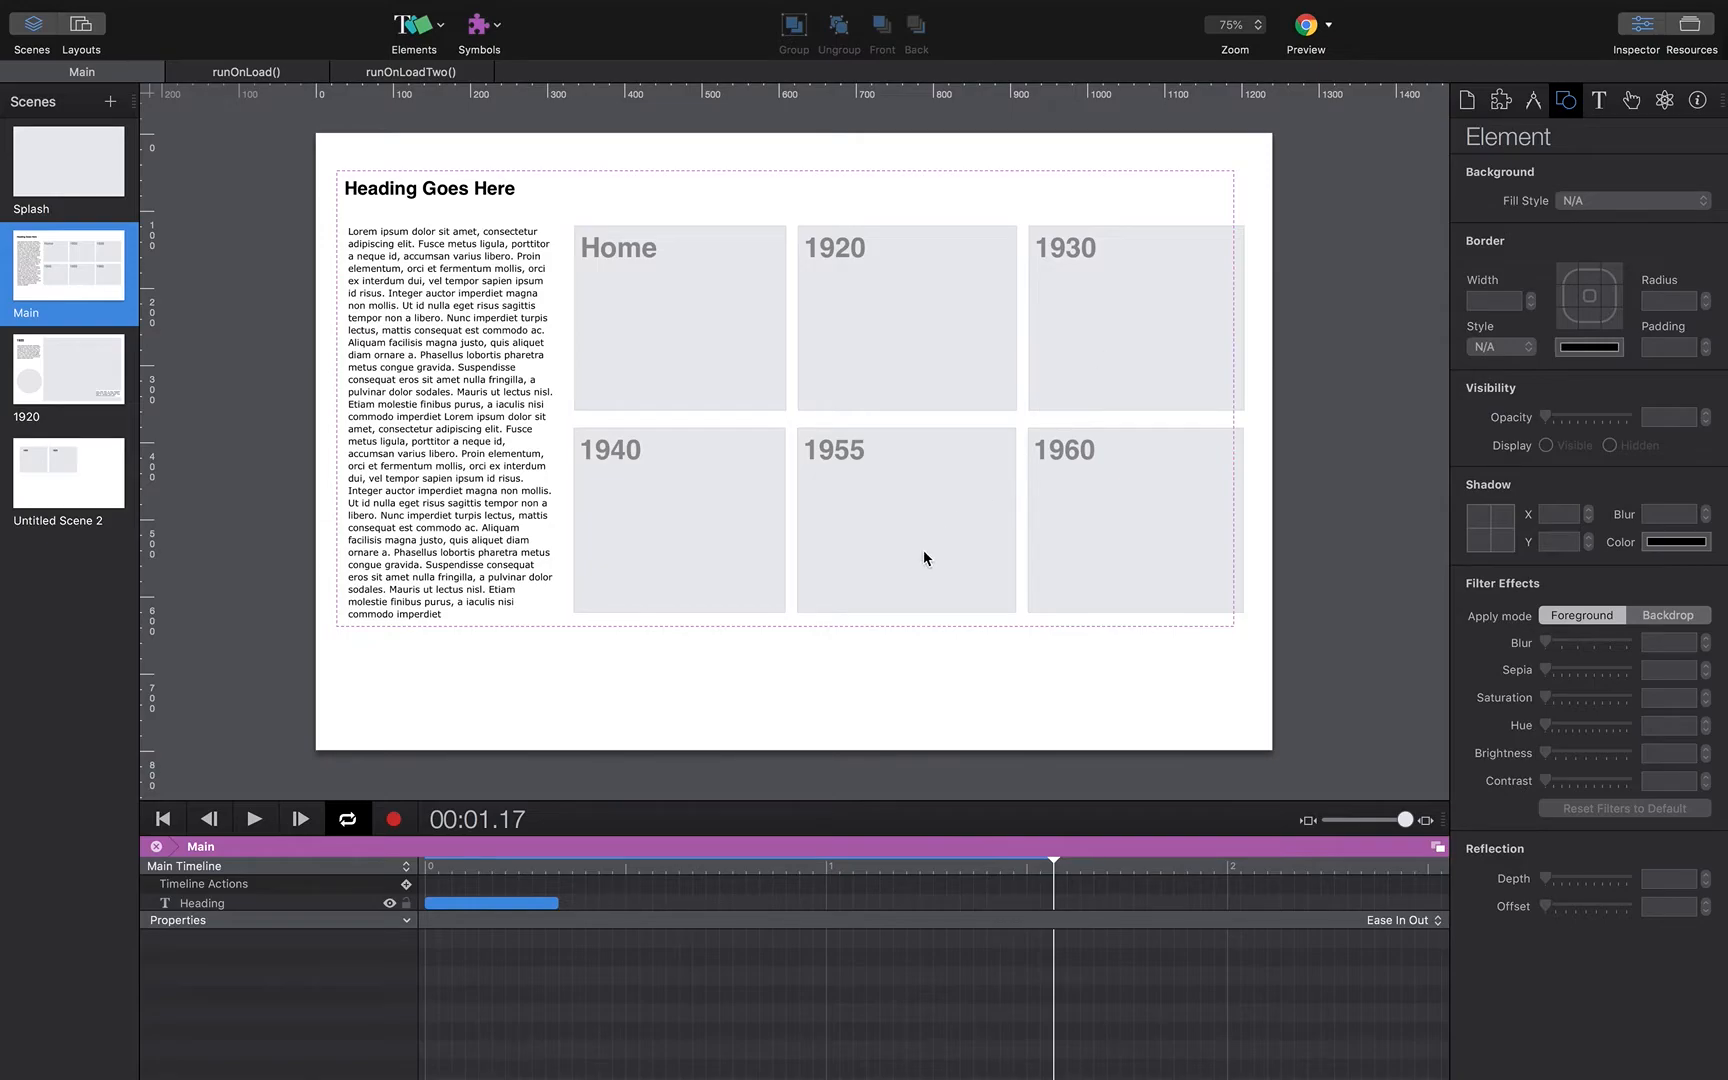
key("super+semicolon")
key("super+apostrophe")
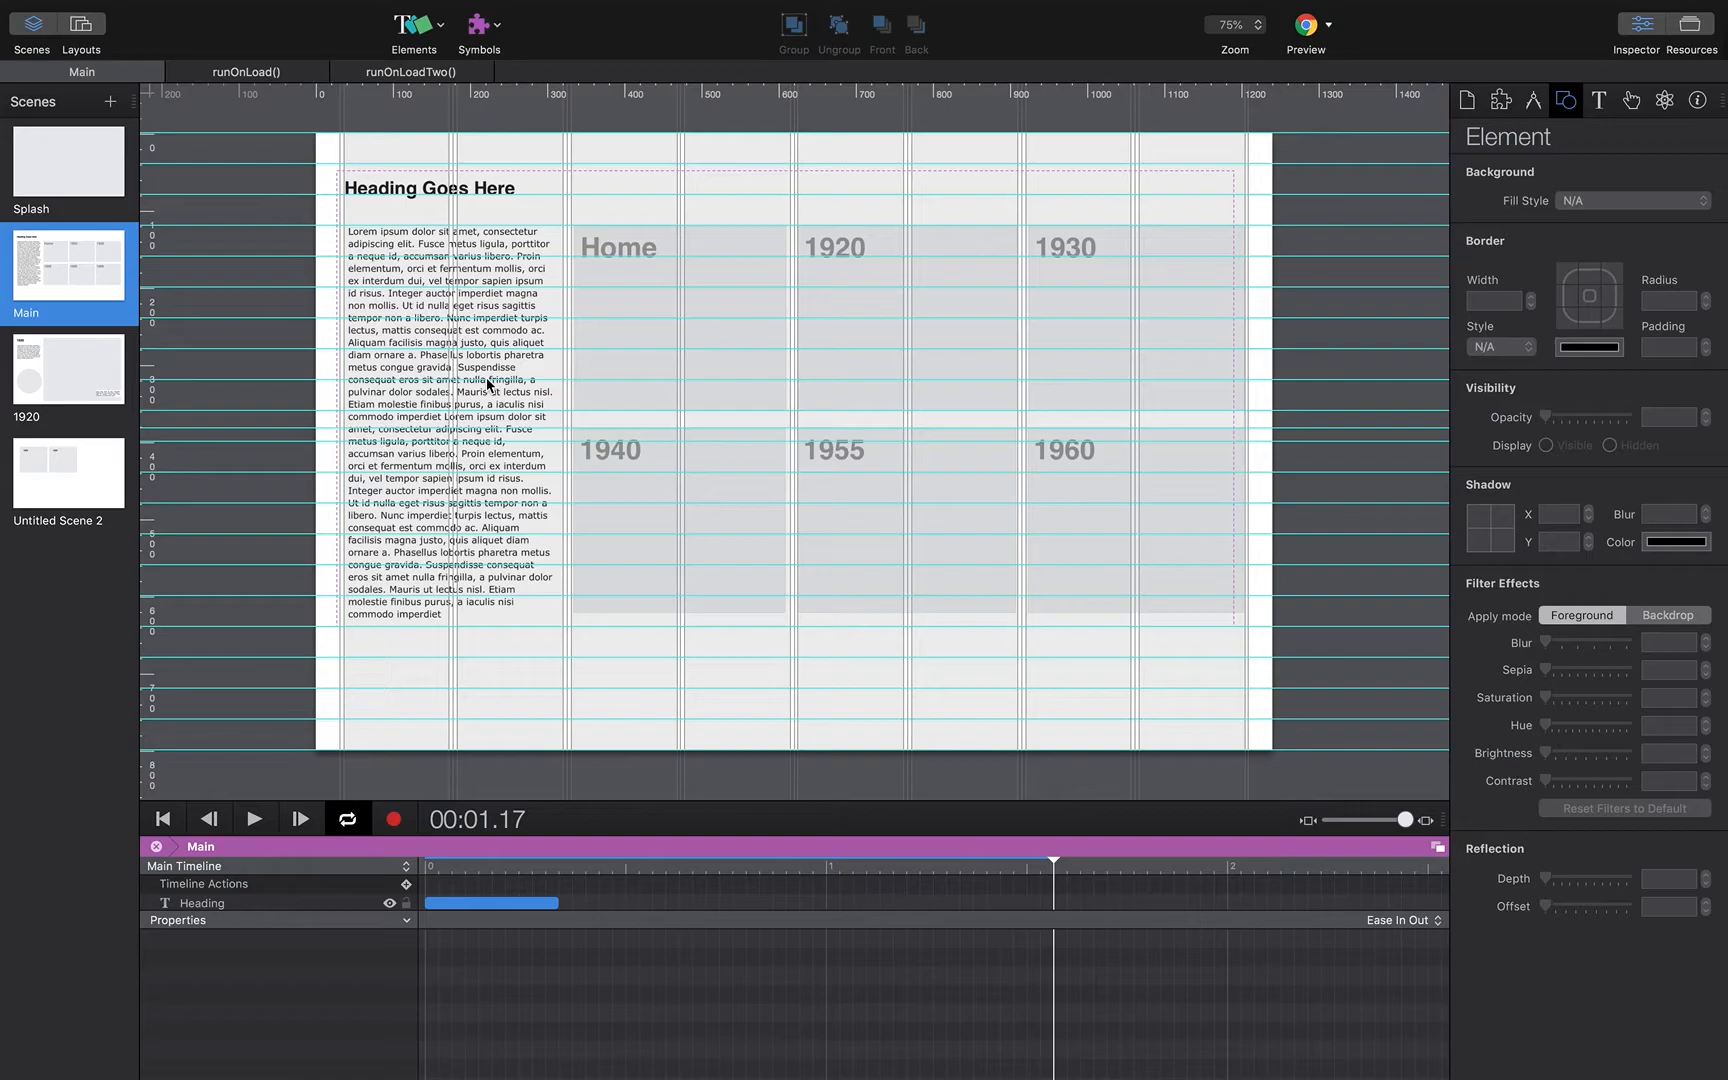
left_click(53, 380)
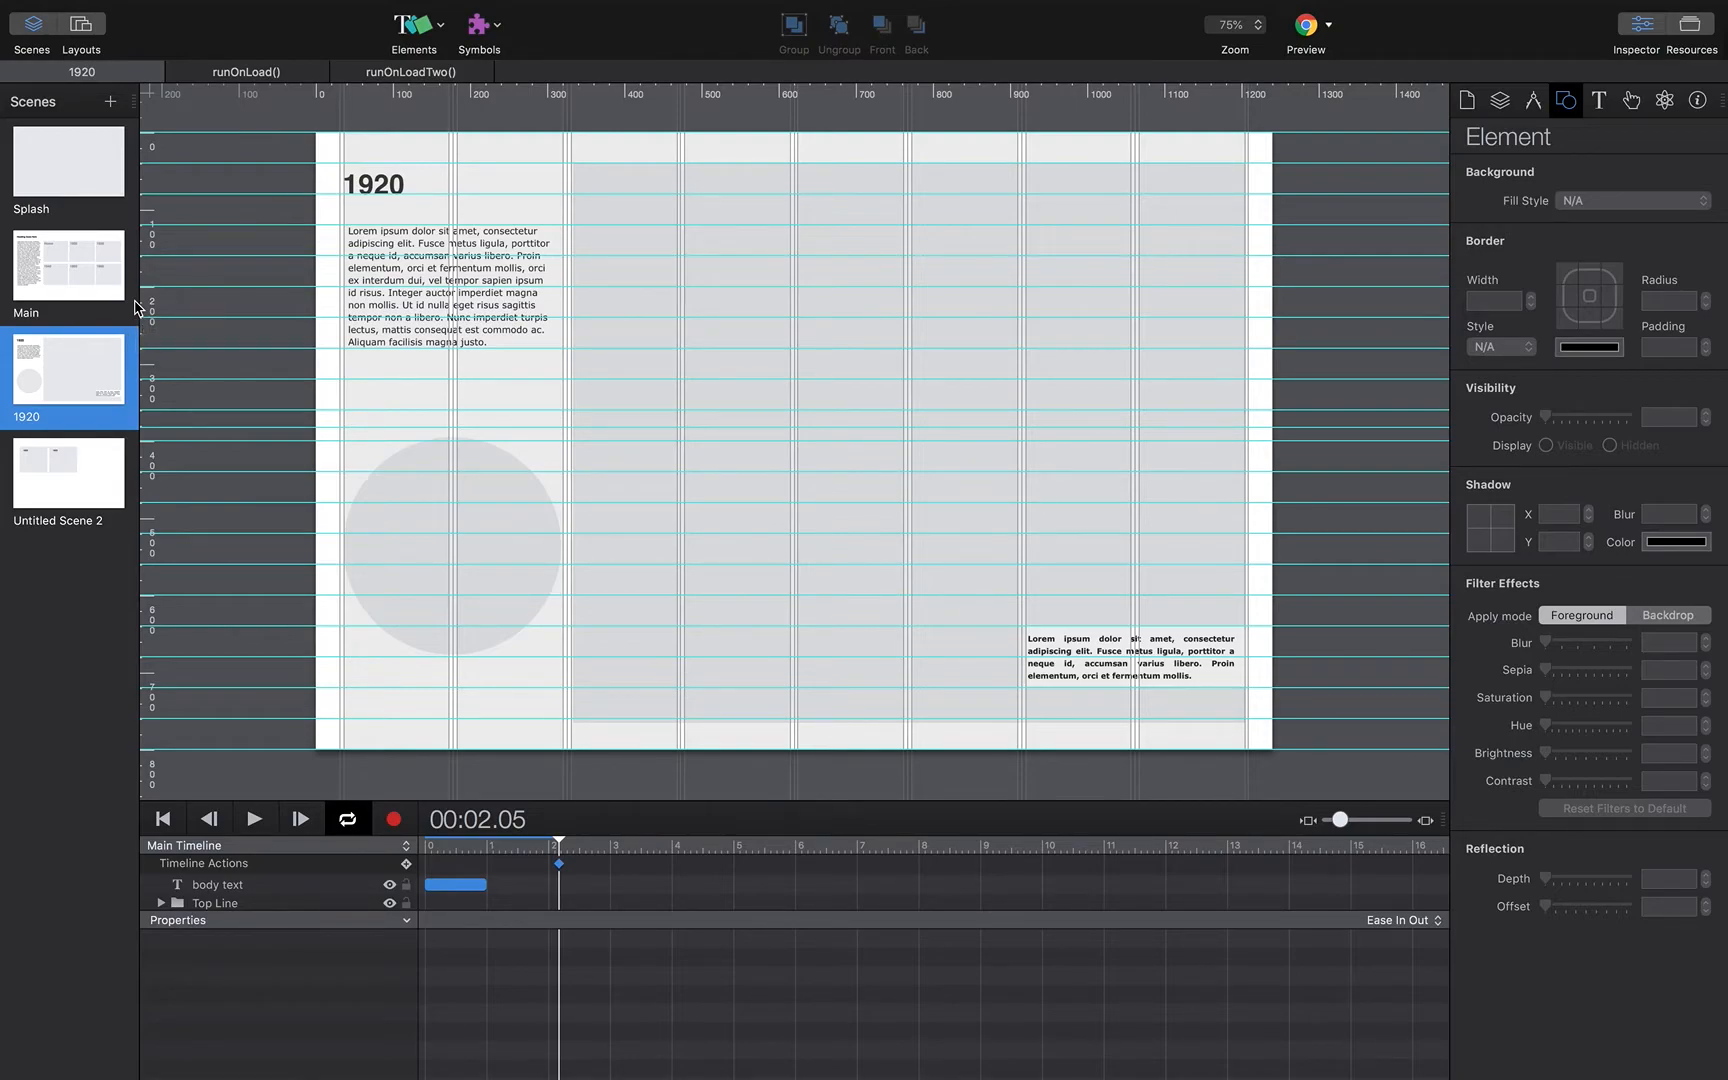
- Open Untitled Scene 2 and unlock its guides
left_click(96, 483)
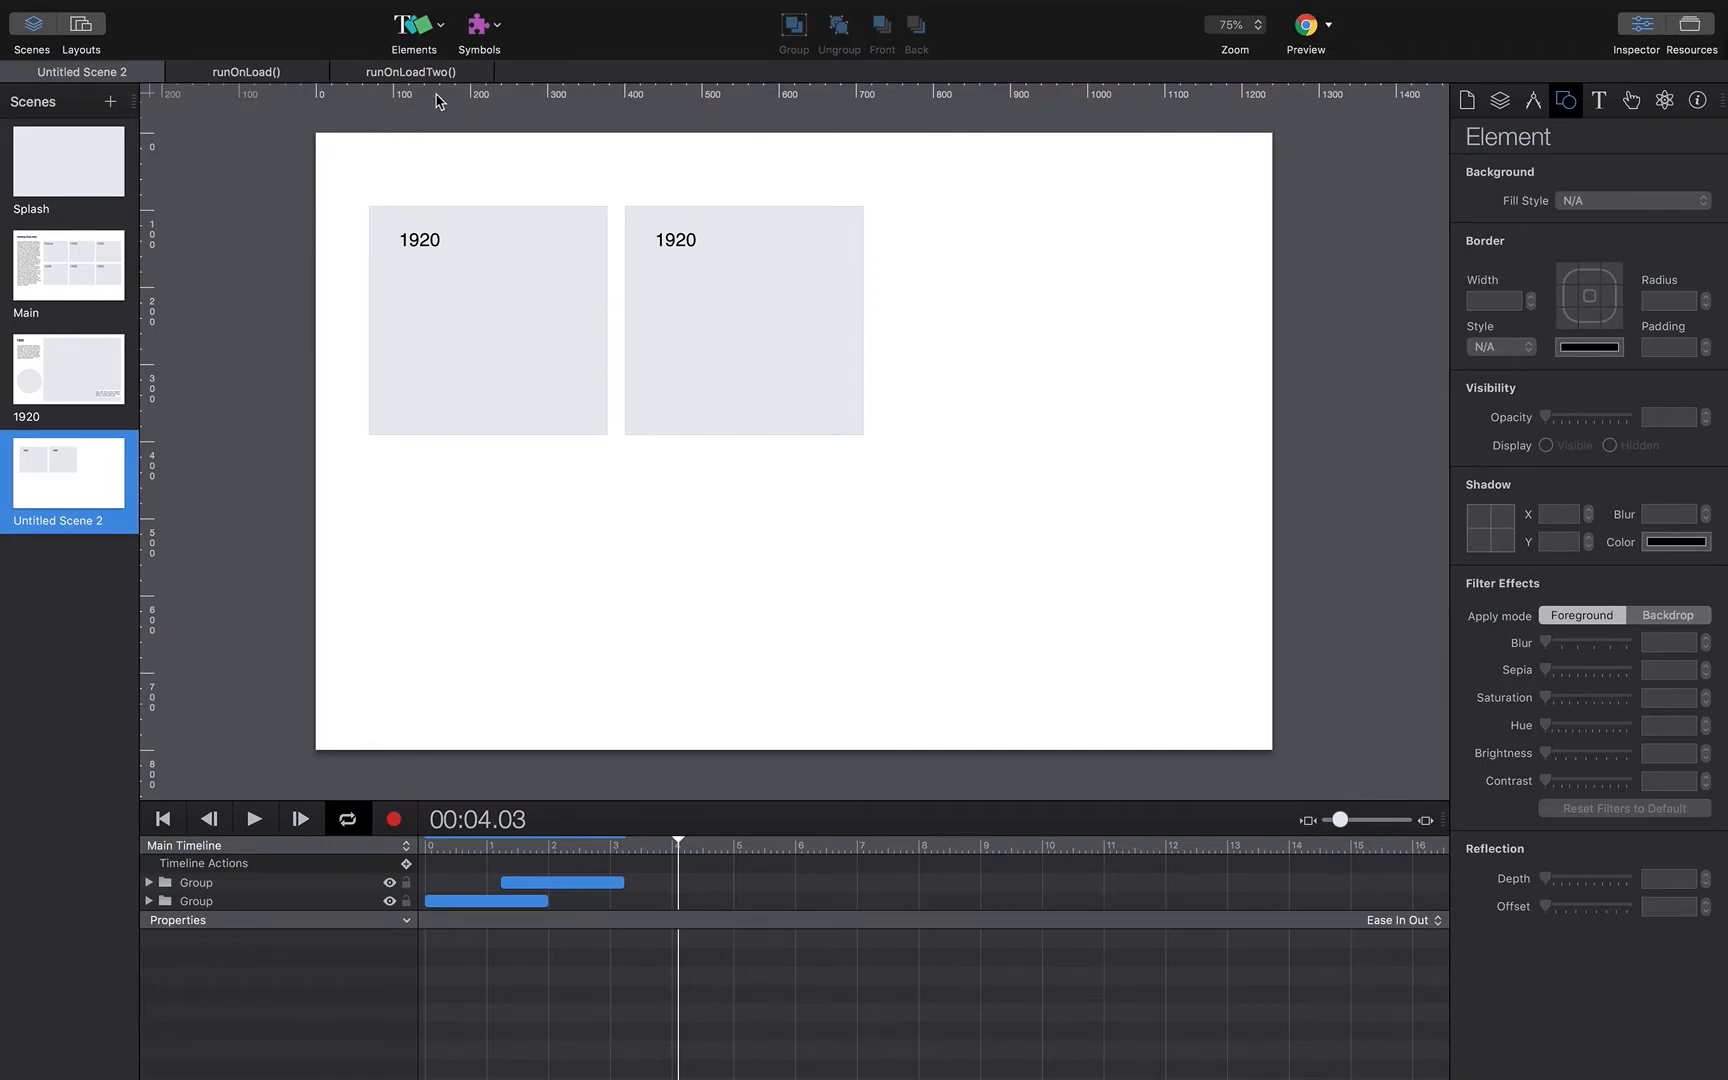
left_click(688, 97)
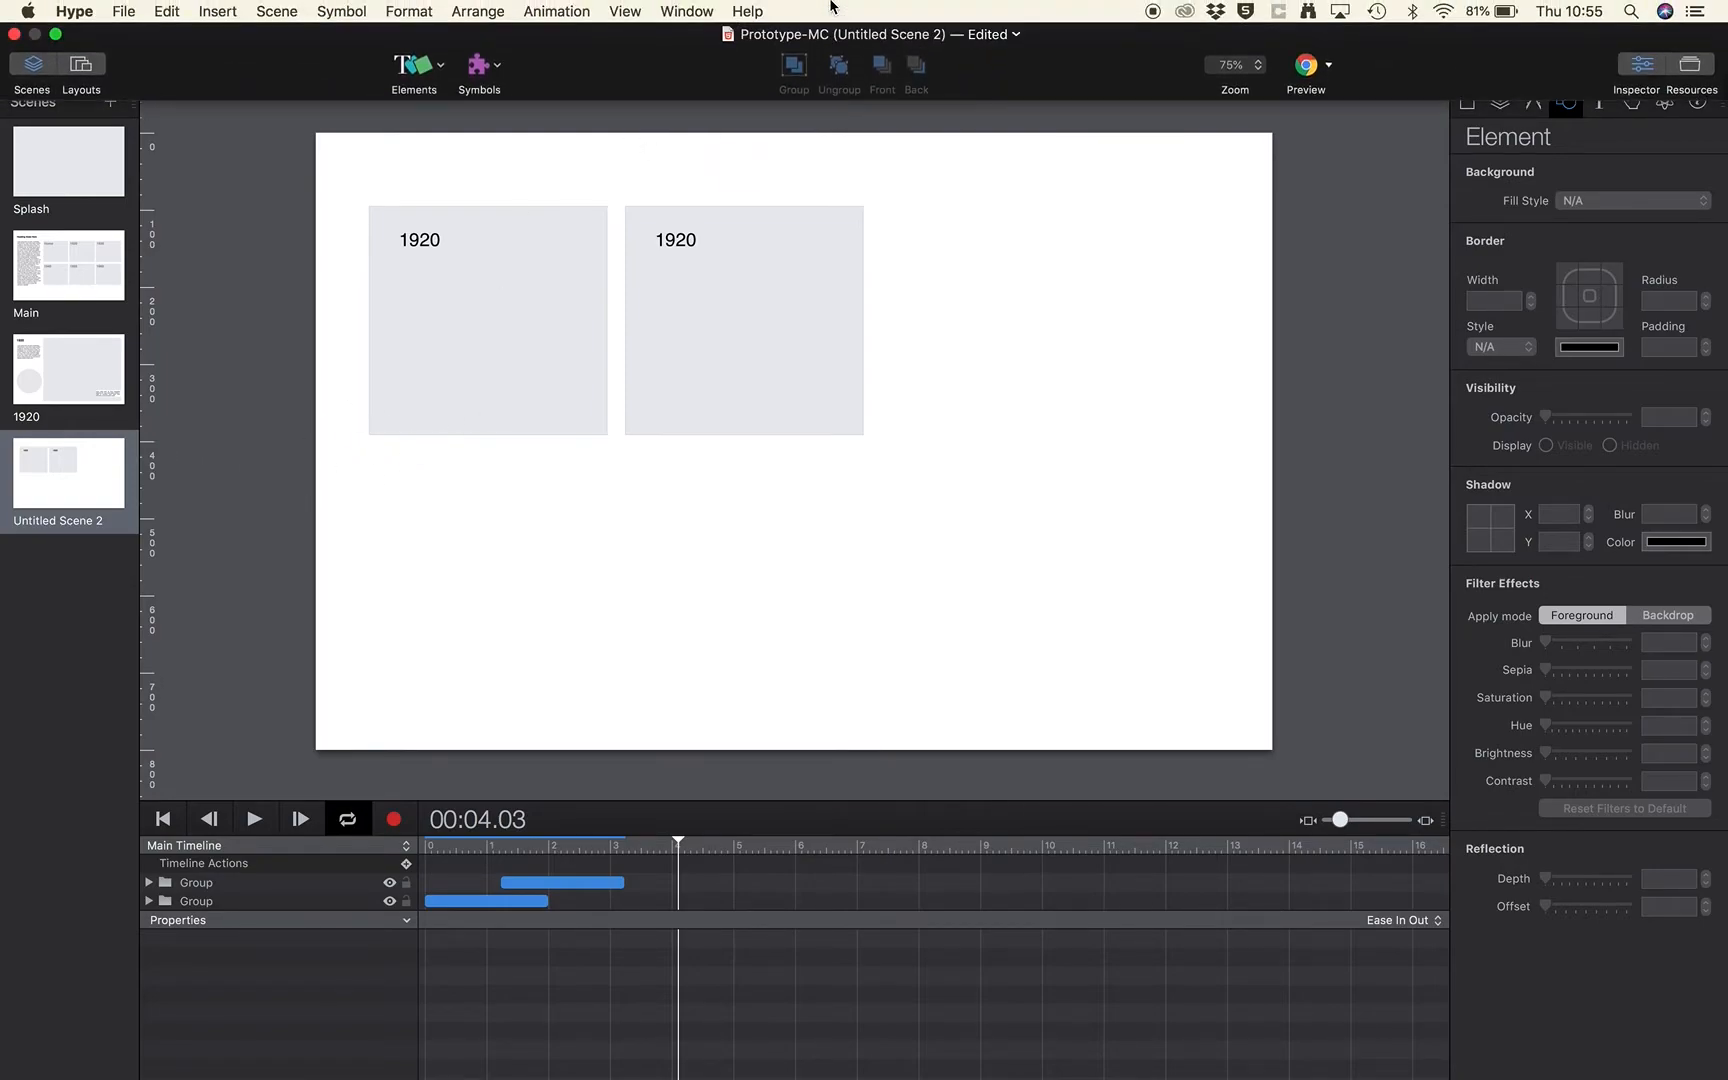
left_click(625, 11)
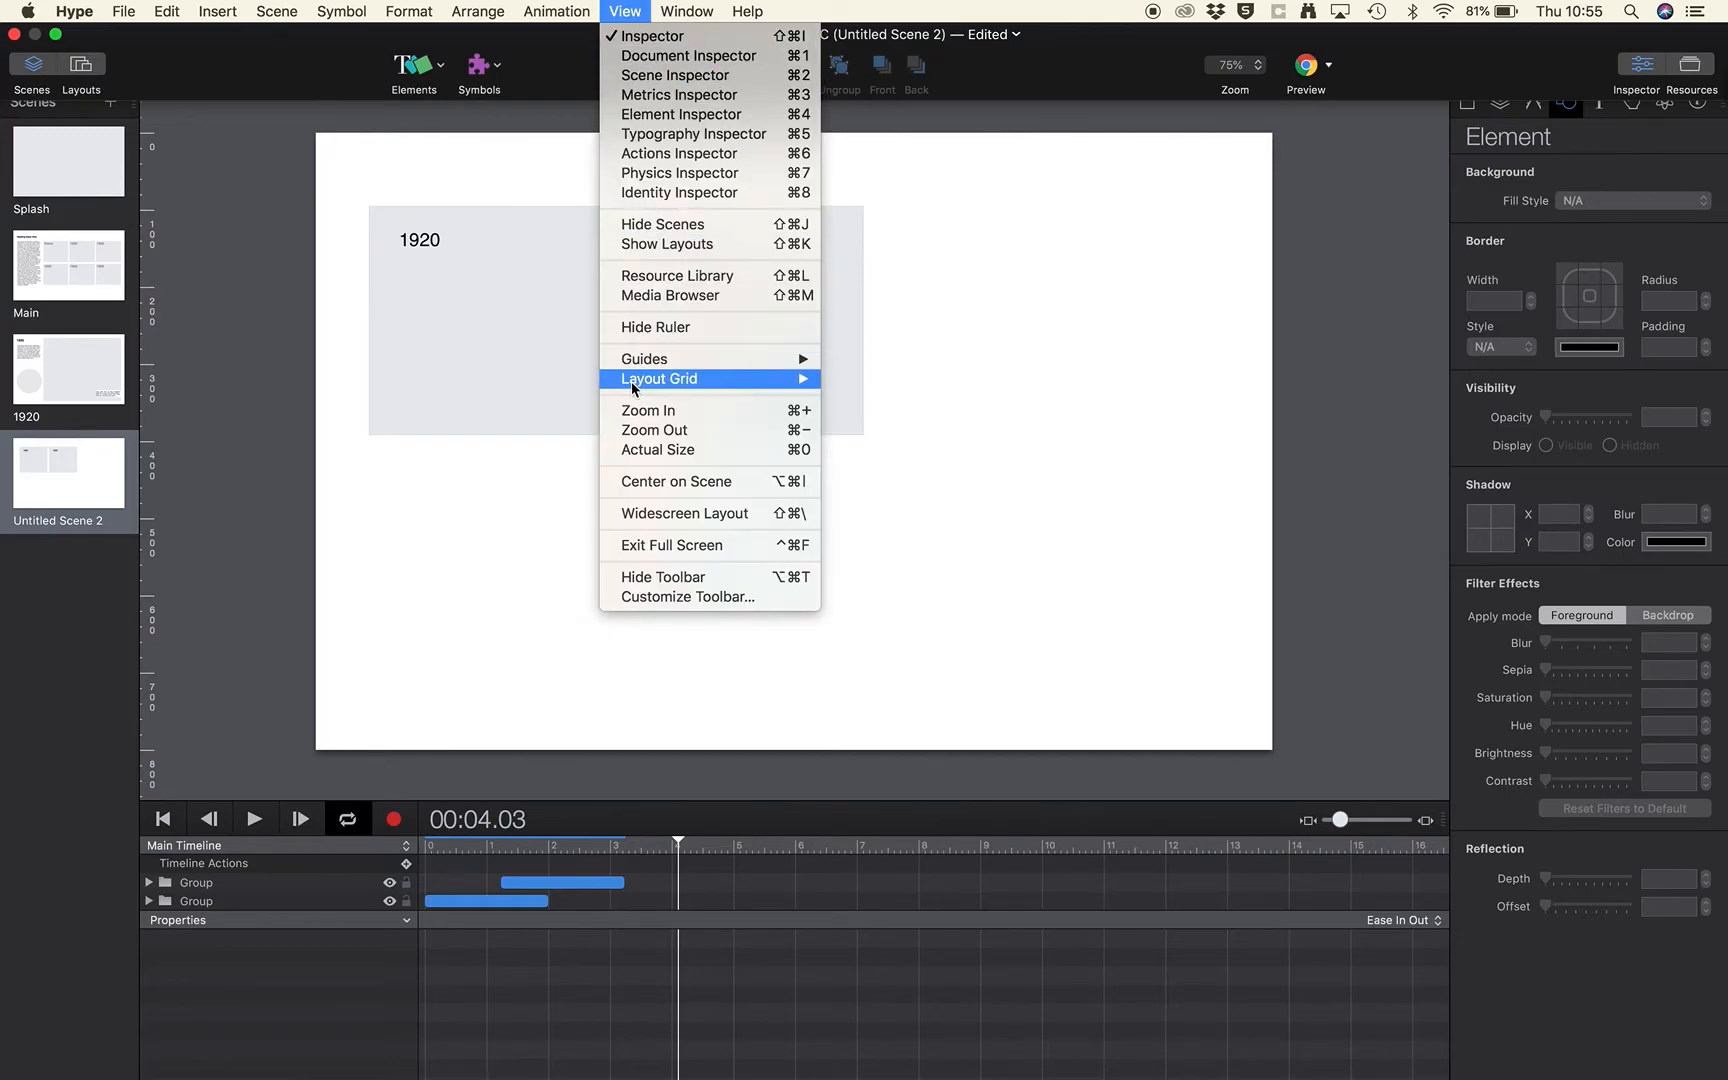
mouse_move(643, 367)
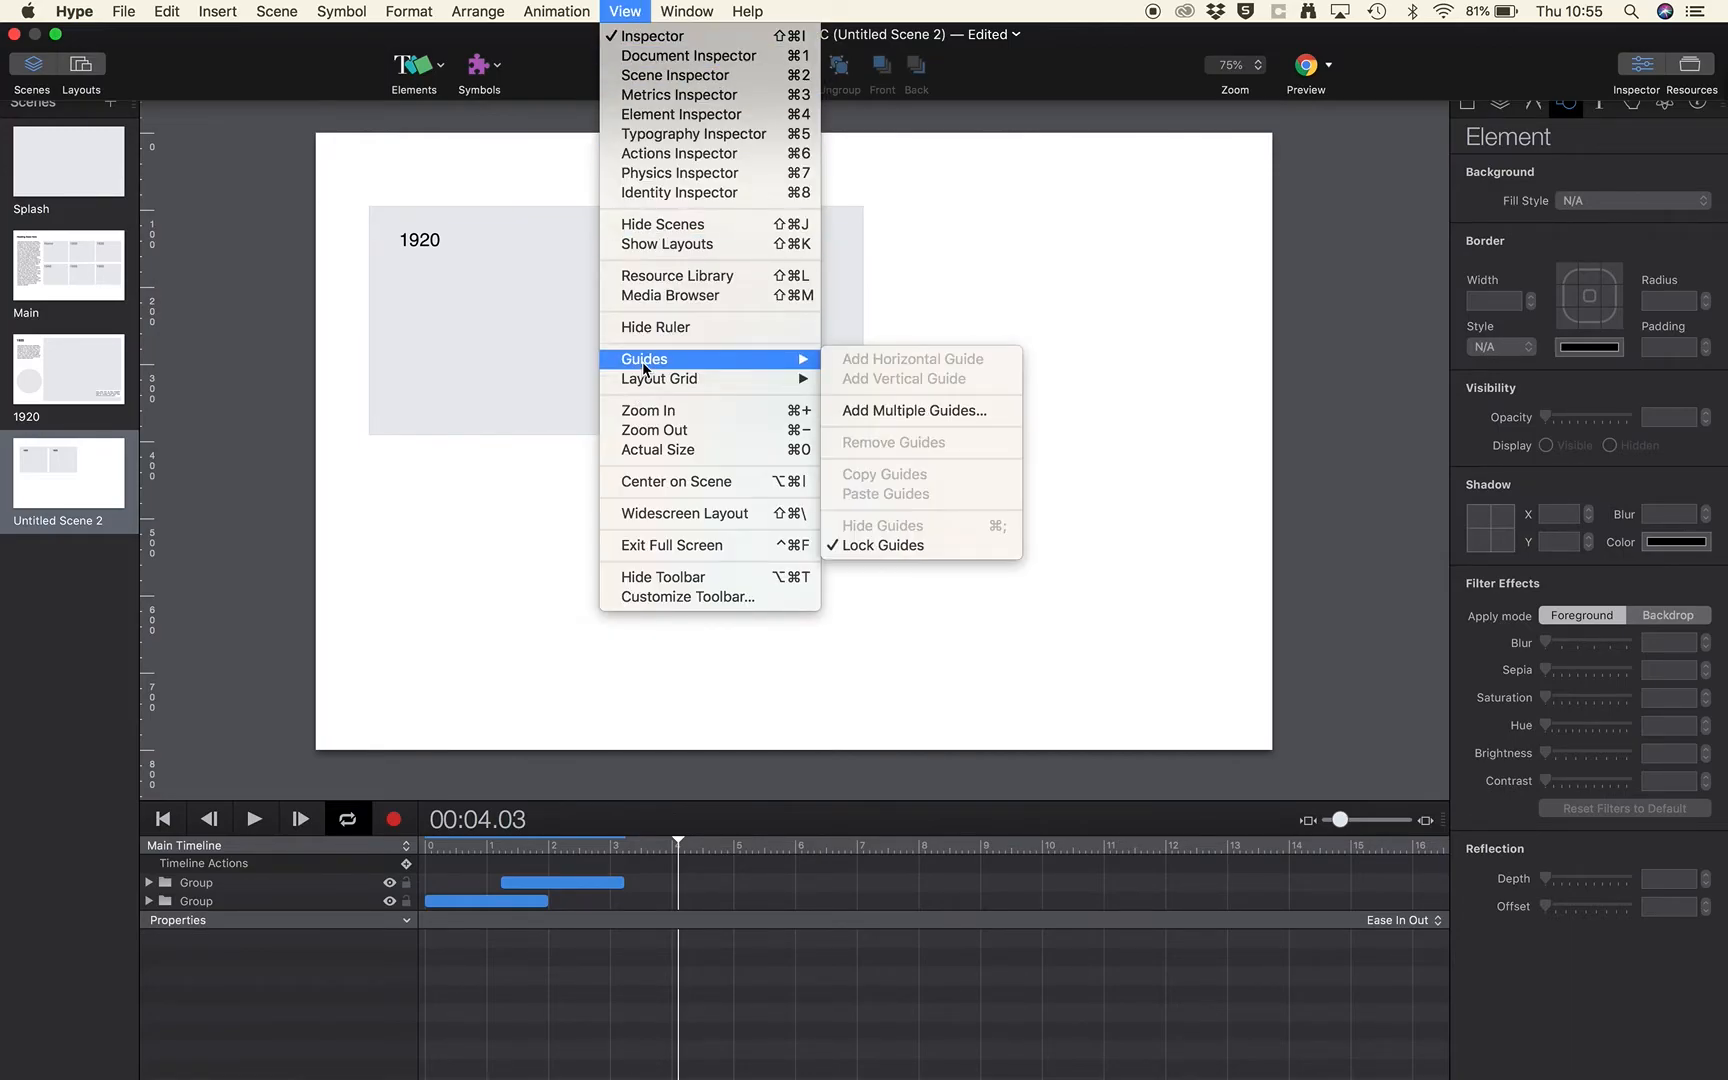
left_click(915, 546)
left_click_drag(795, 95, 754, 71)
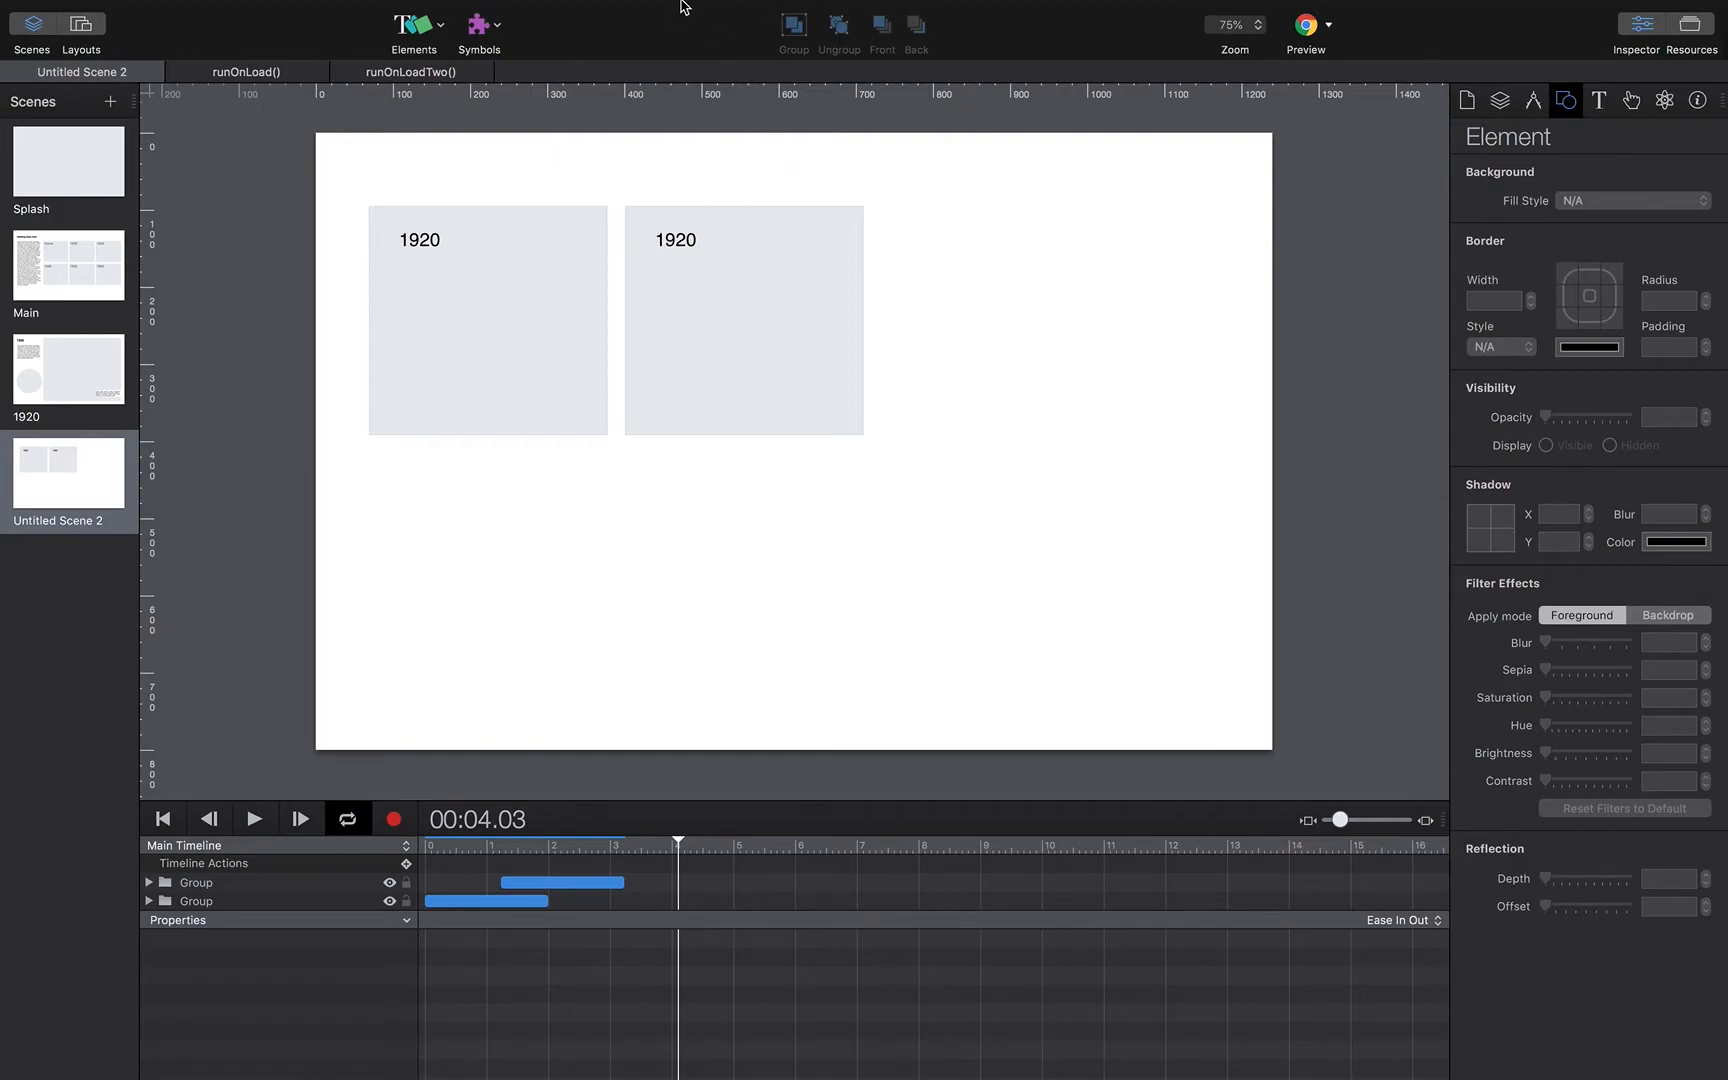
- Start creating a layout grid for Untitled Scene 2 with 12 columns
mouse_move(680, 5)
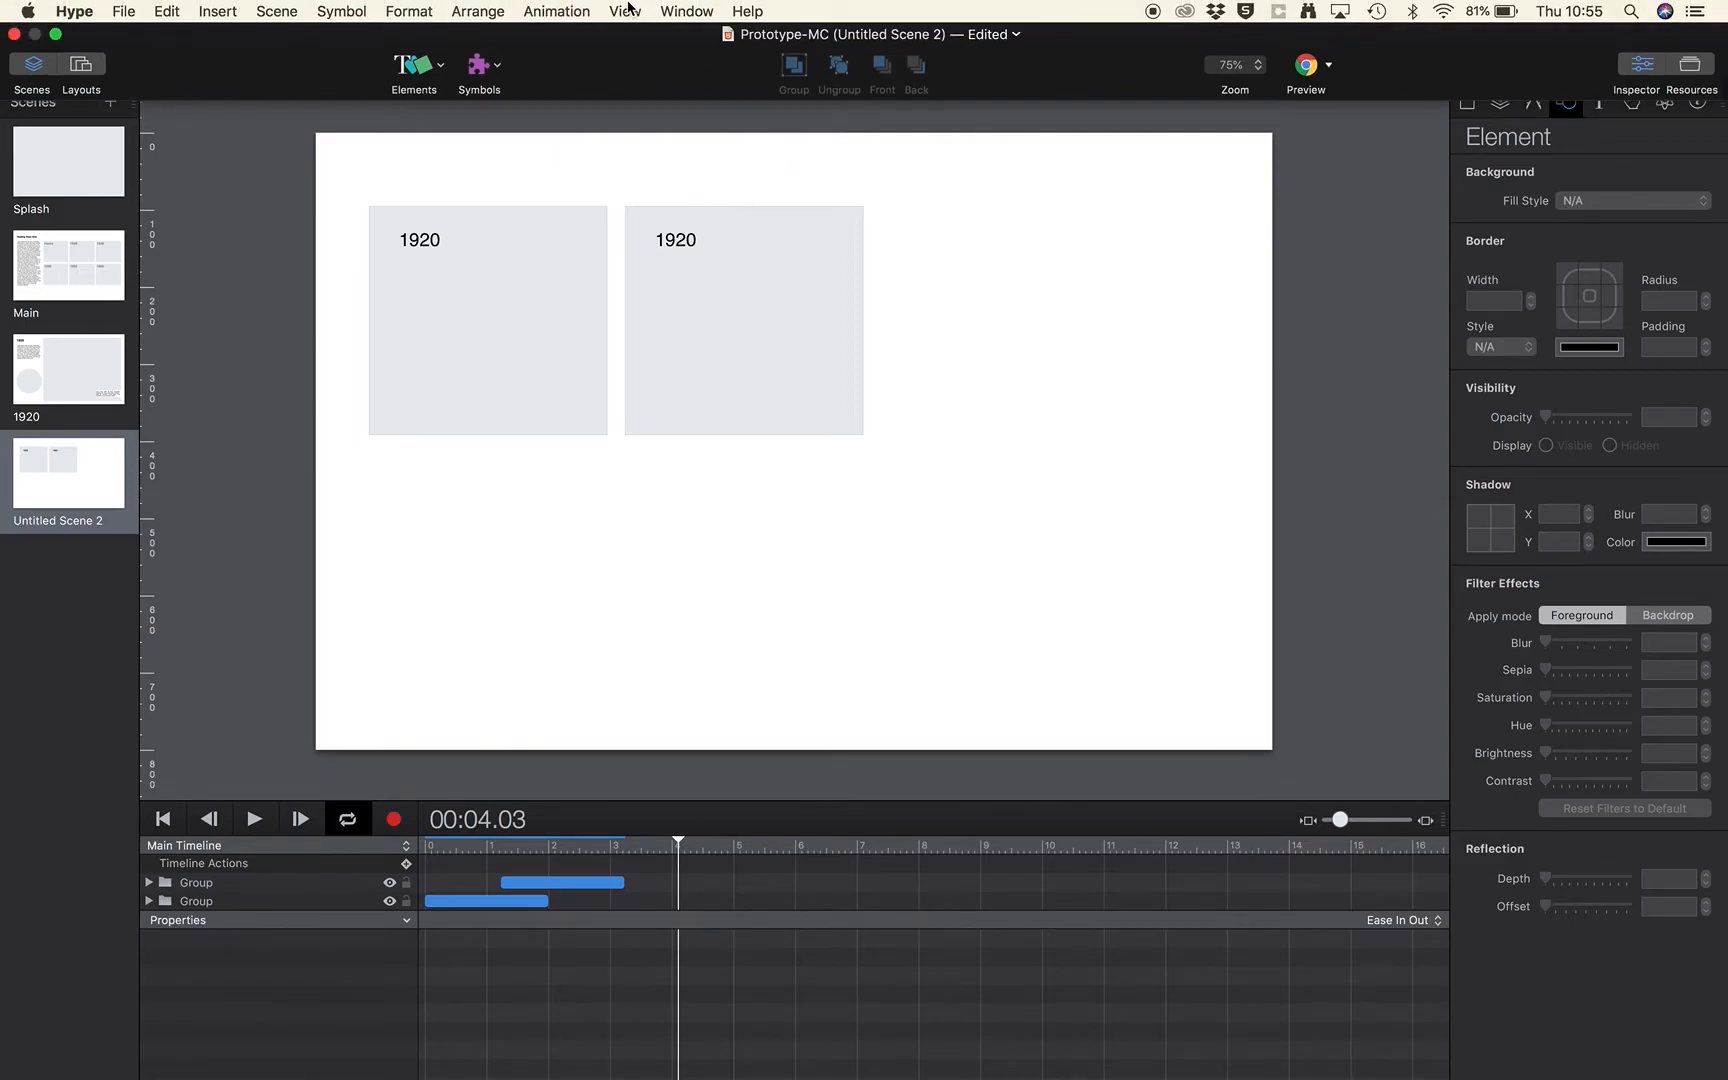
left_click(627, 10)
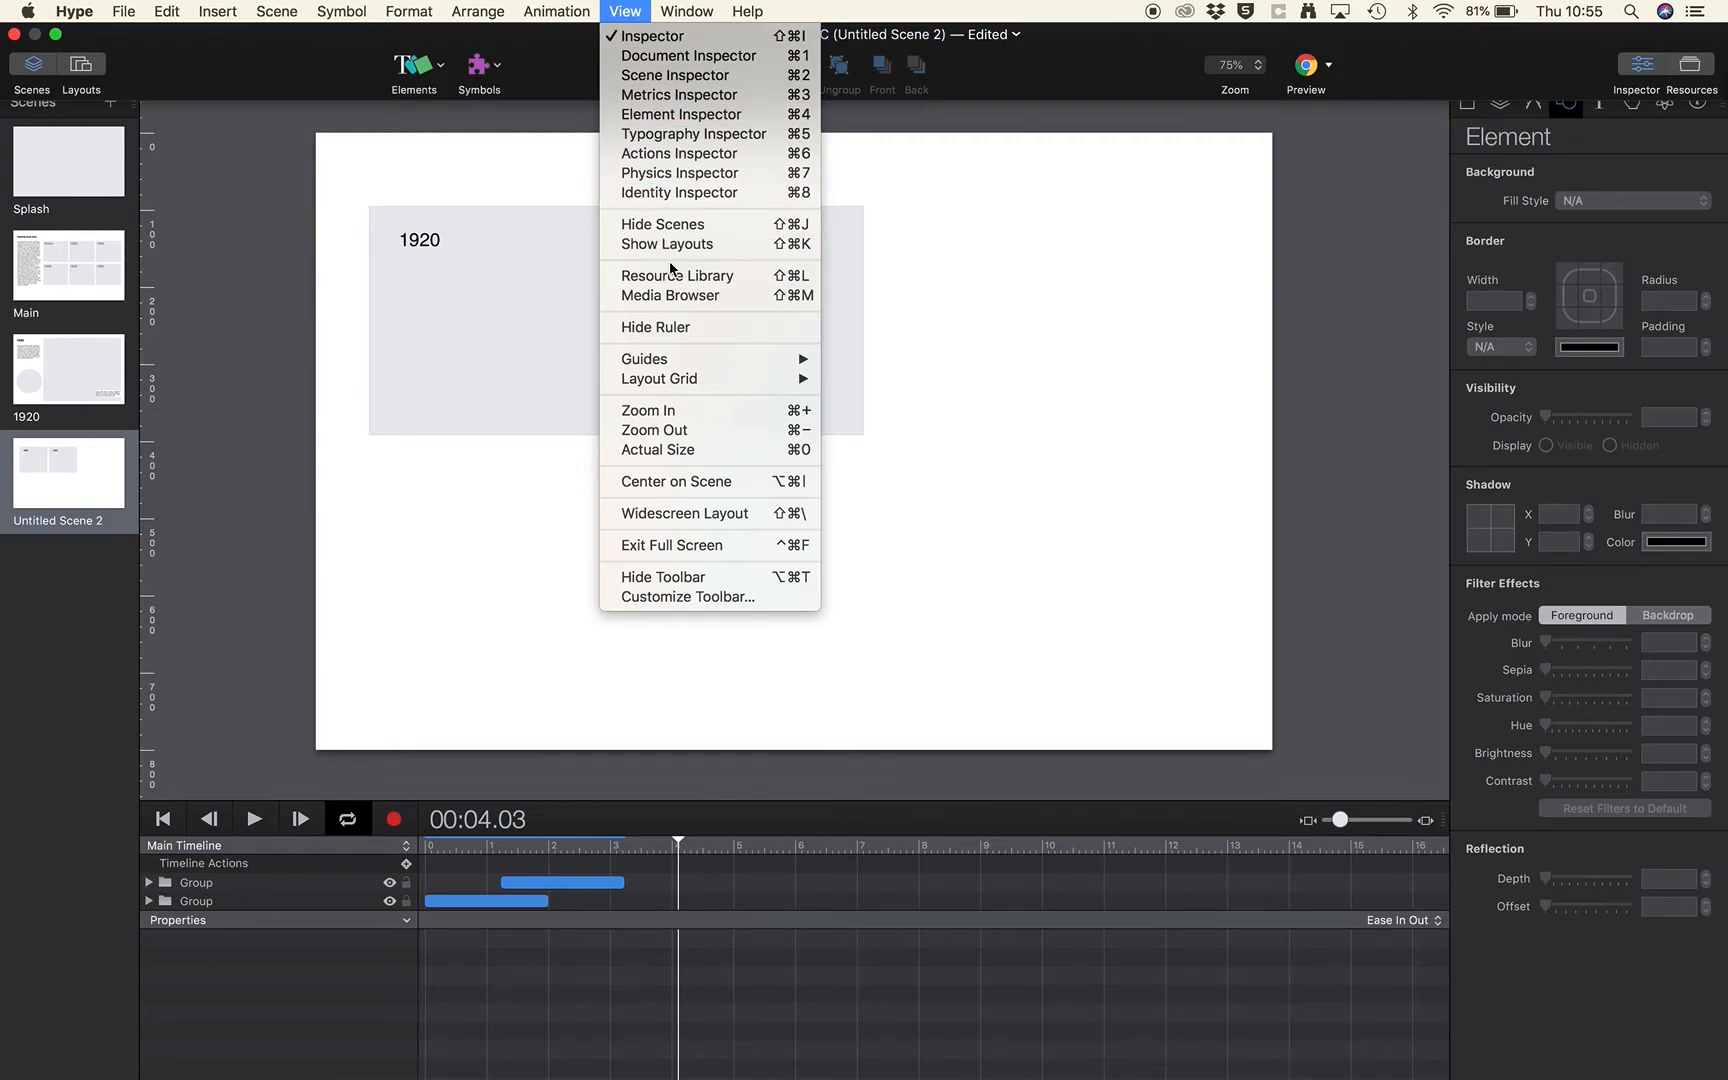
mouse_move(668, 367)
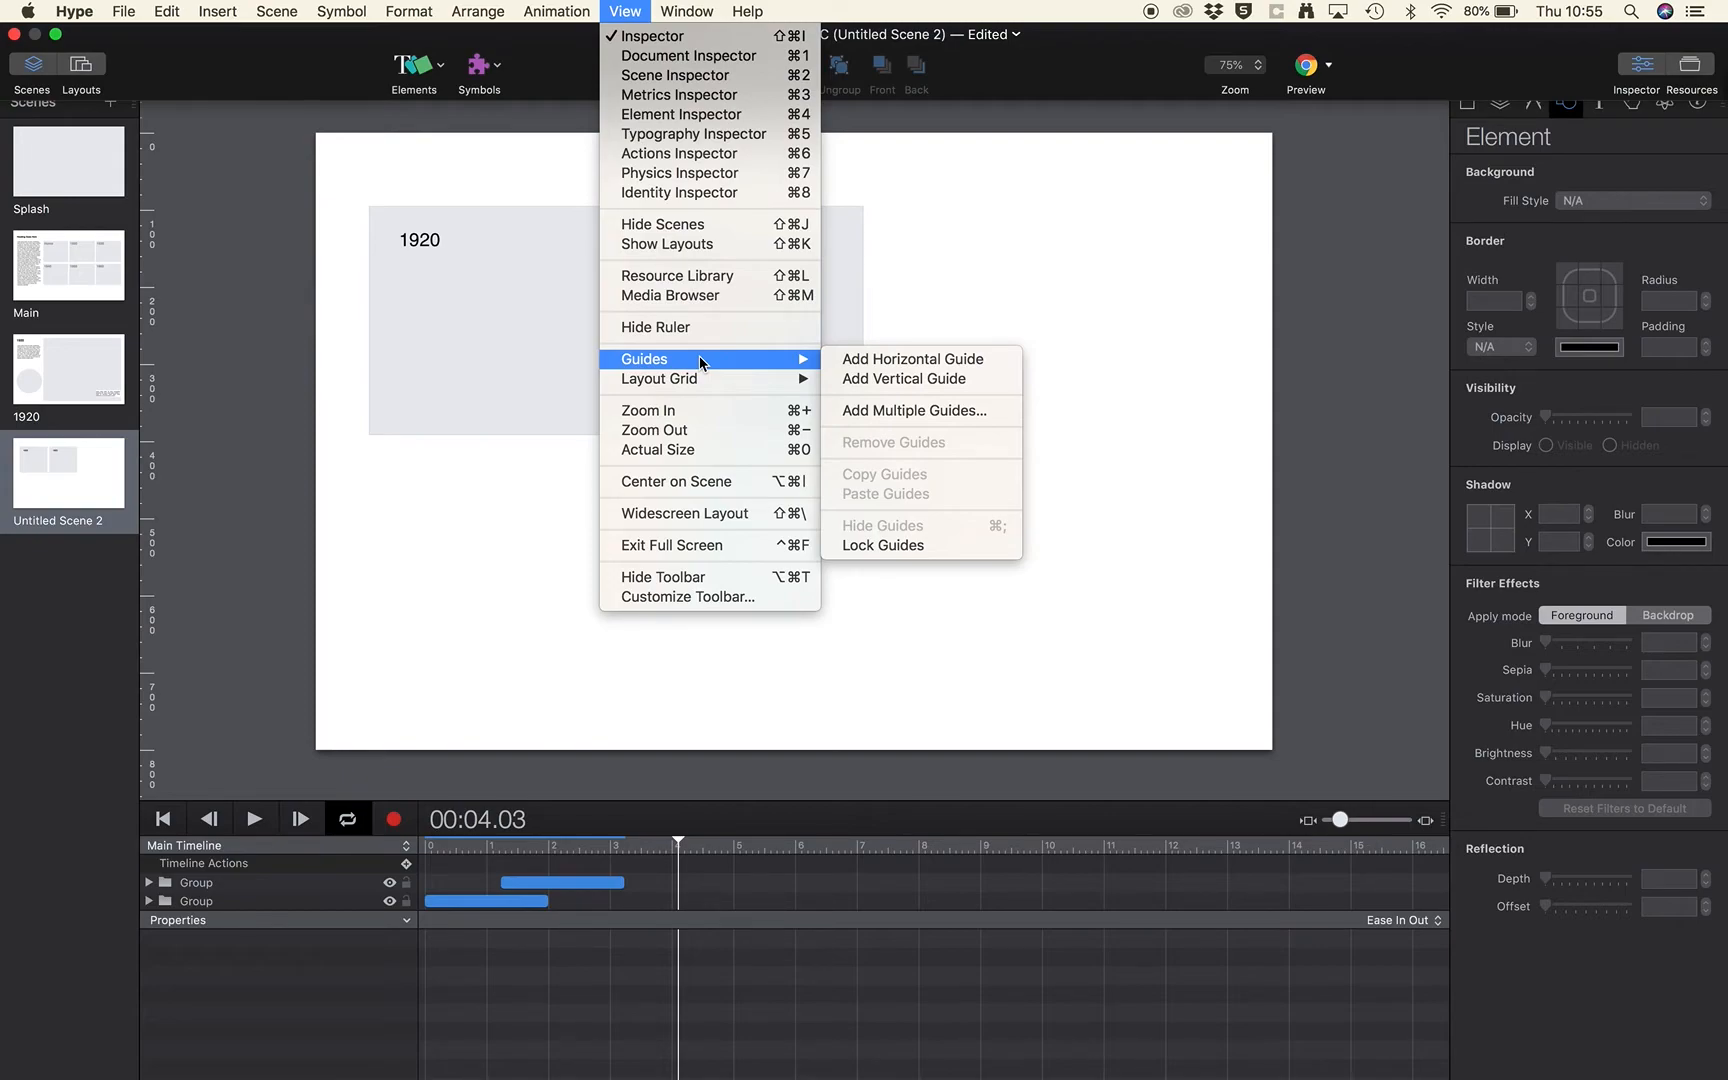
mouse_move(697, 381)
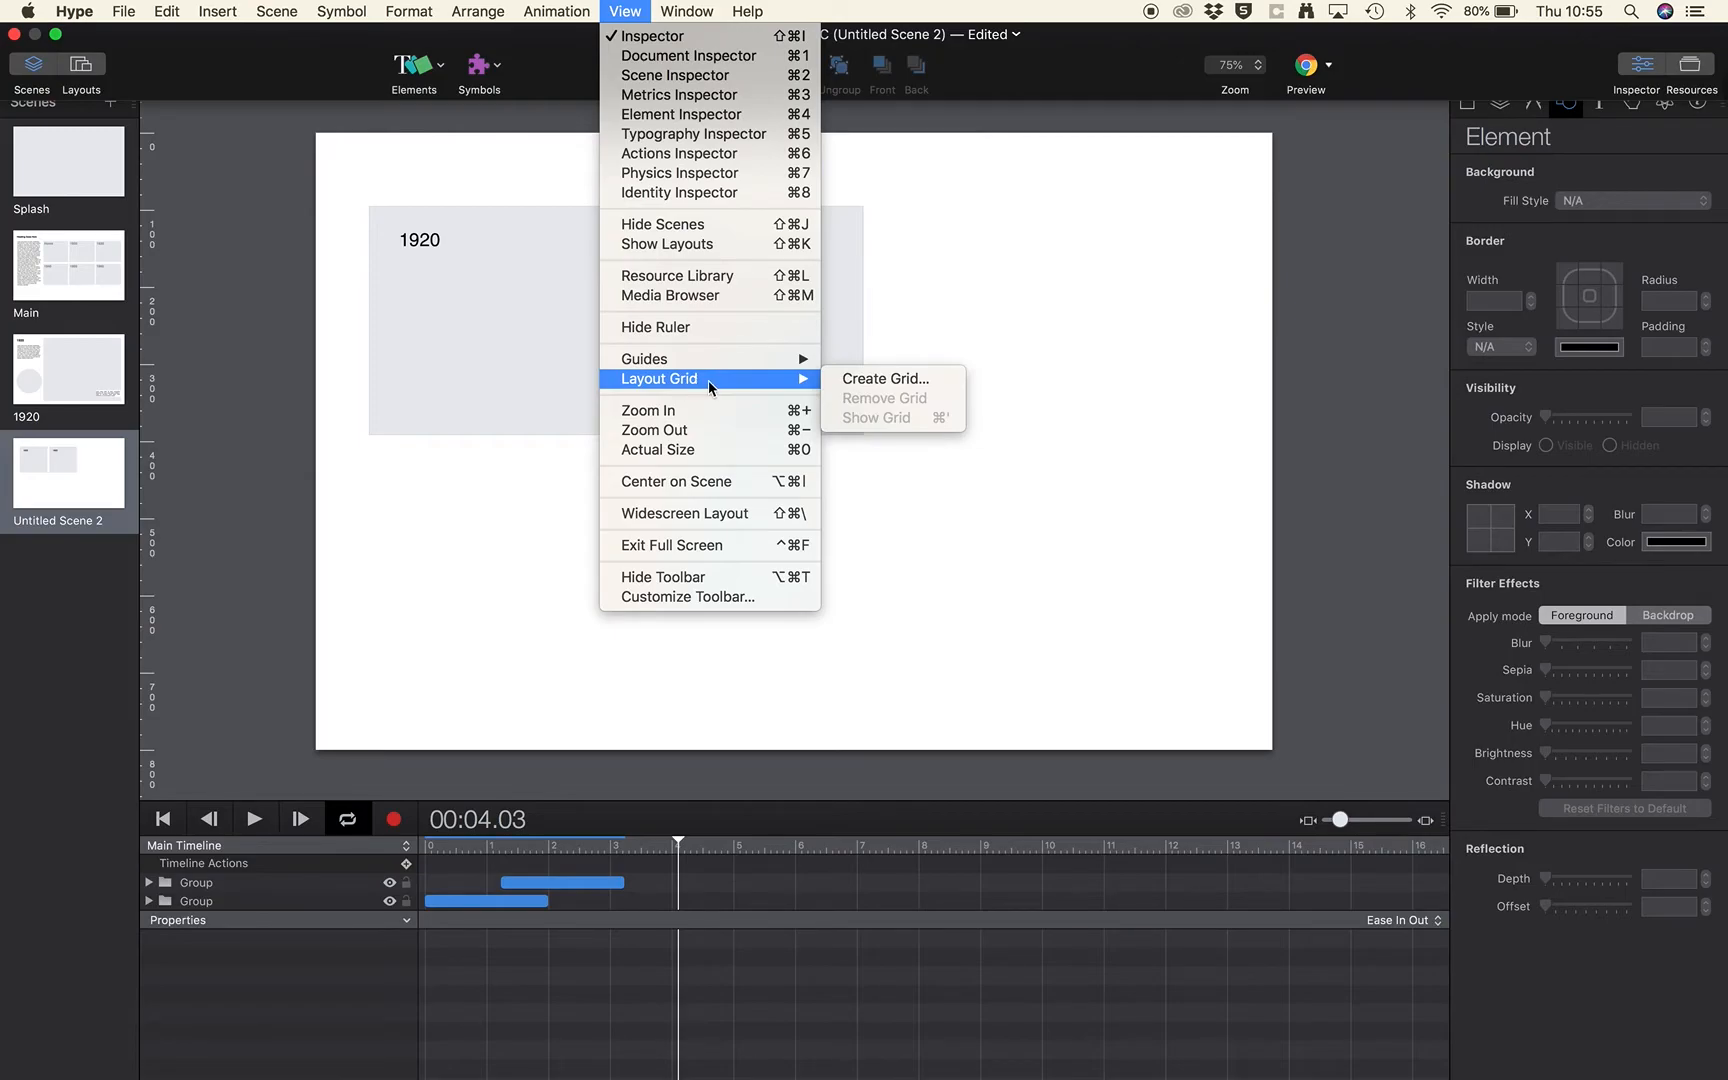
left_click(850, 382)
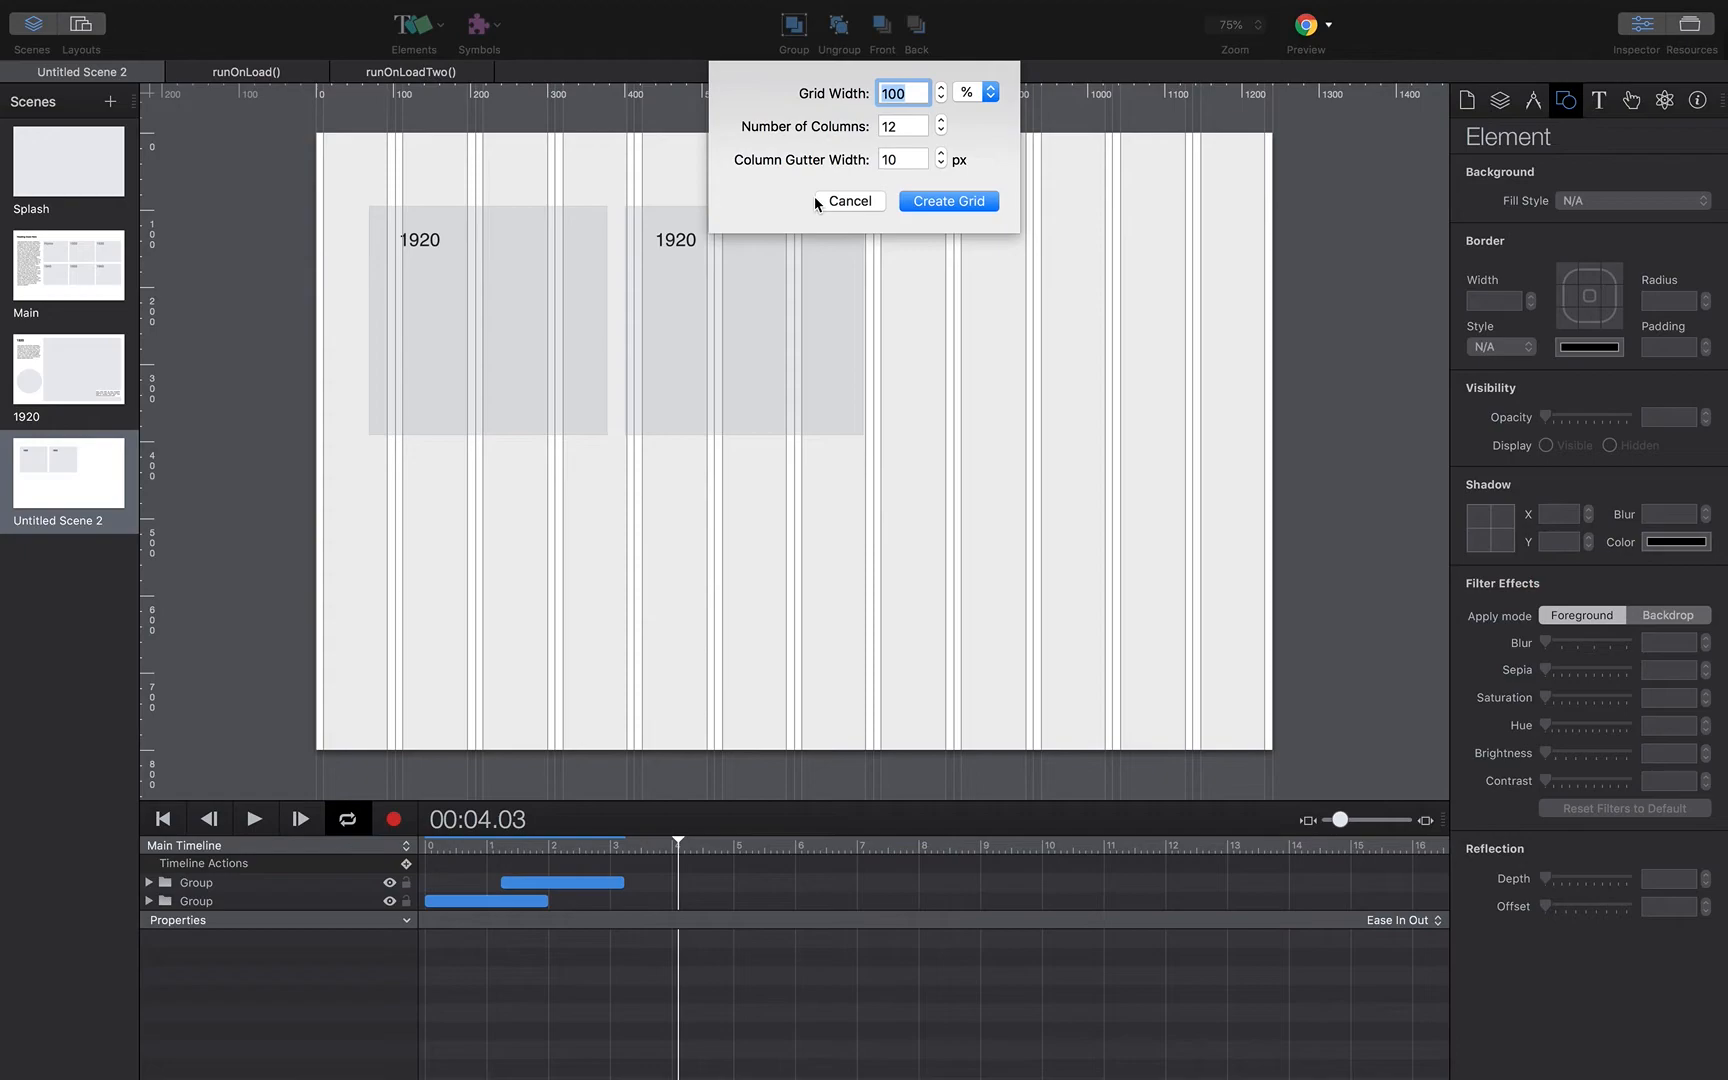
left_click(941, 121)
left_click(941, 121)
left_click(941, 121)
left_click(941, 121)
left_click(941, 130)
left_click(941, 130)
left_click(941, 130)
left_click(941, 130)
- Set the new layout grid's column gutter width to 5 px
left_click(941, 164)
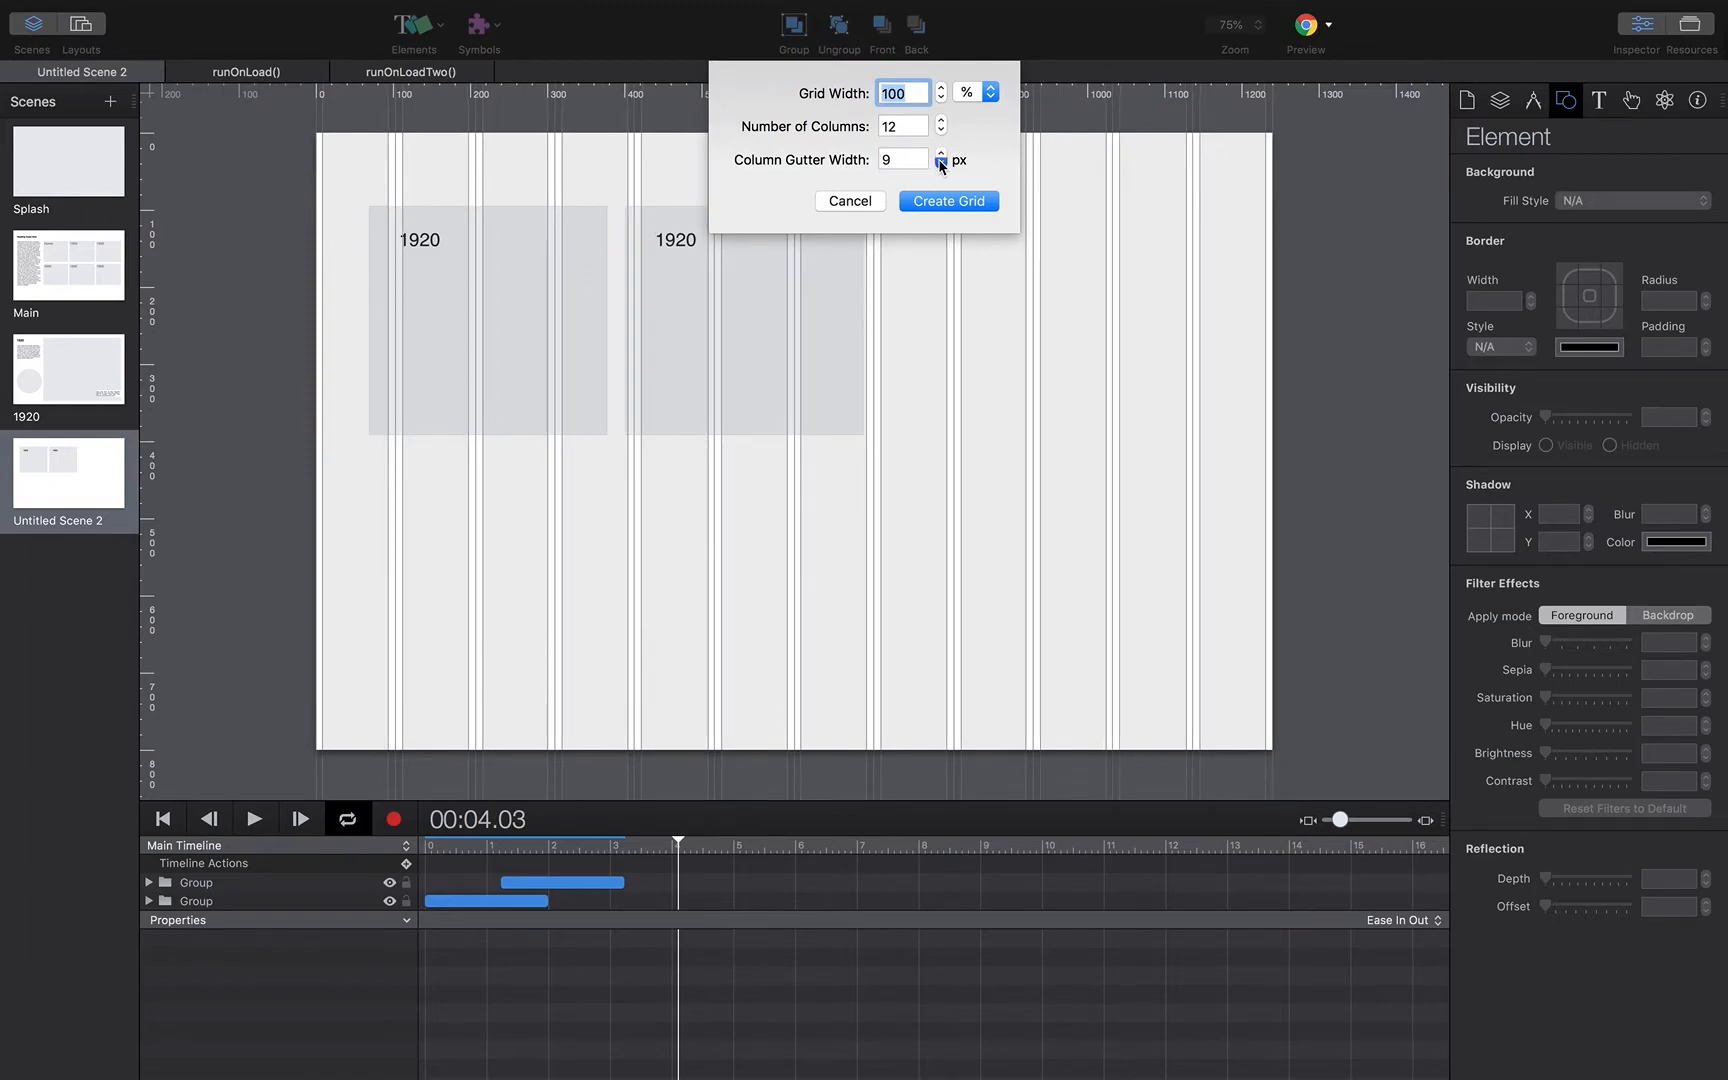
left_click(941, 164)
left_click(941, 164)
left_click(941, 164)
left_click(941, 164)
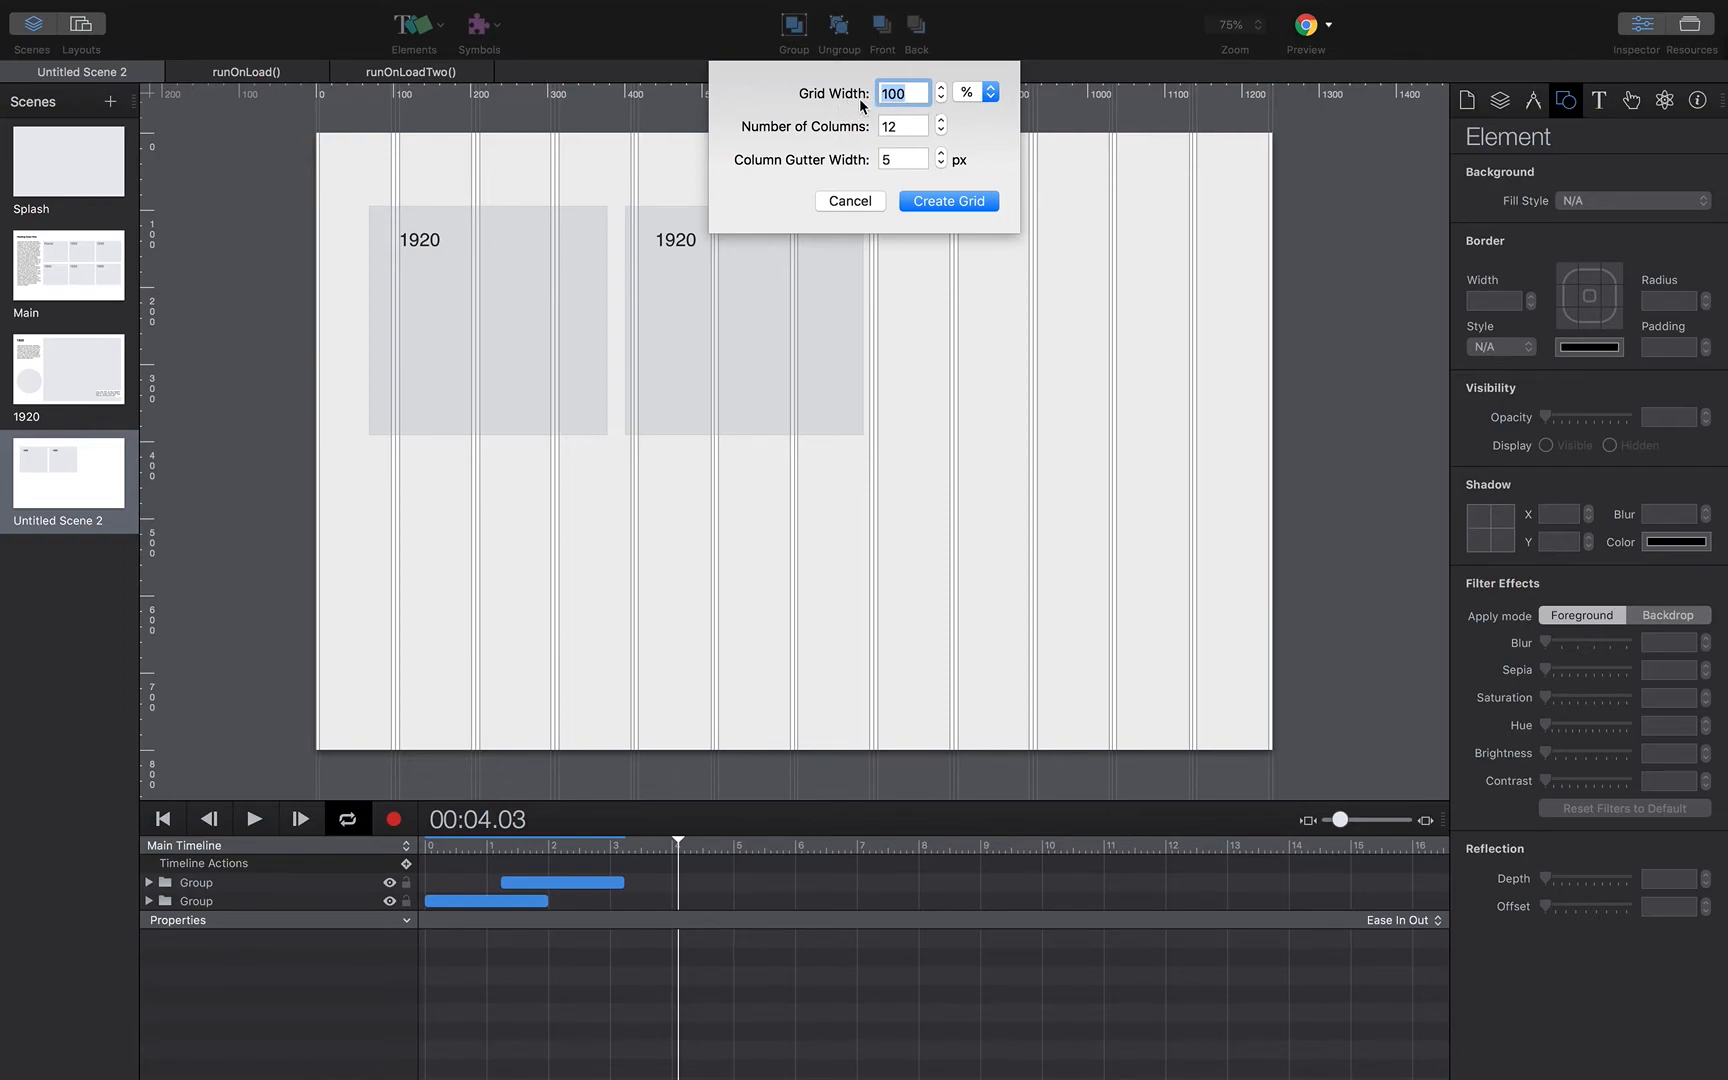
- Change the grid width's unit, make the grid narrower than the scene to leave side margins, and create it
left_click(992, 93)
left_click(986, 112)
left_click(900, 96)
key("BackSpace")
type("14")
key("Return")
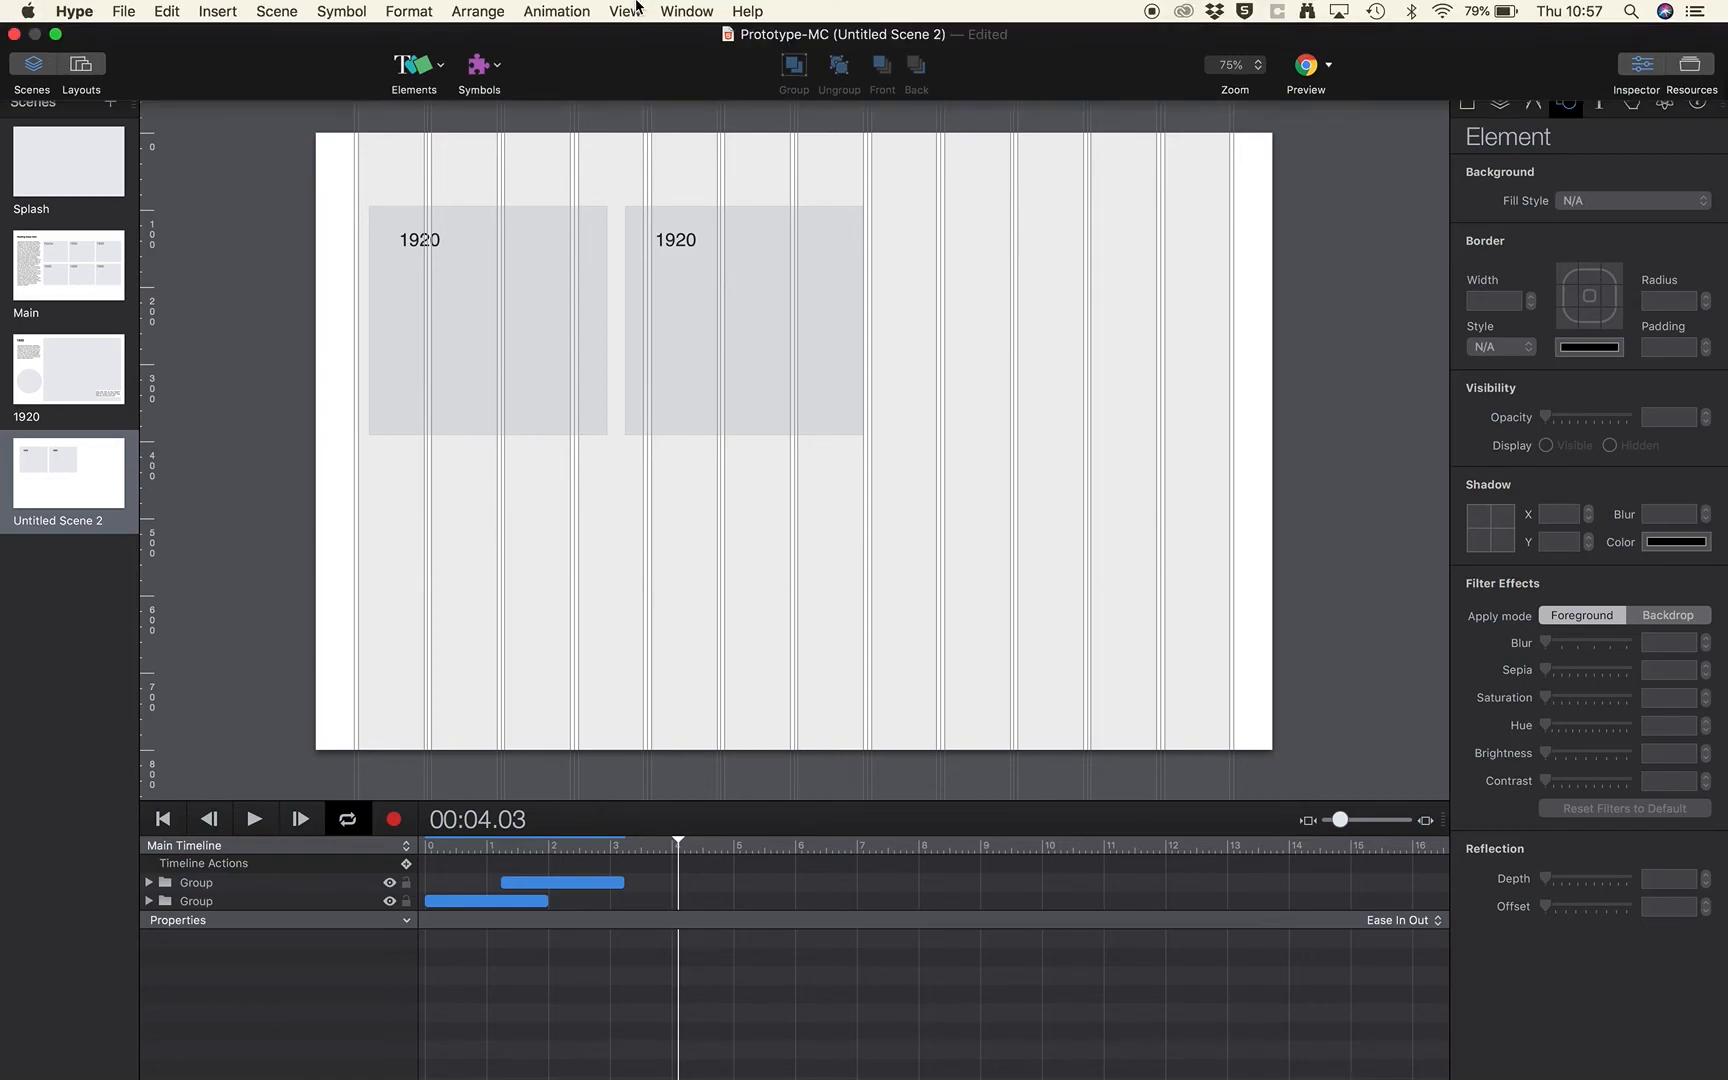
- Add multiple guides that divide Untitled Scene 2 into 8 rows
left_click(622, 10)
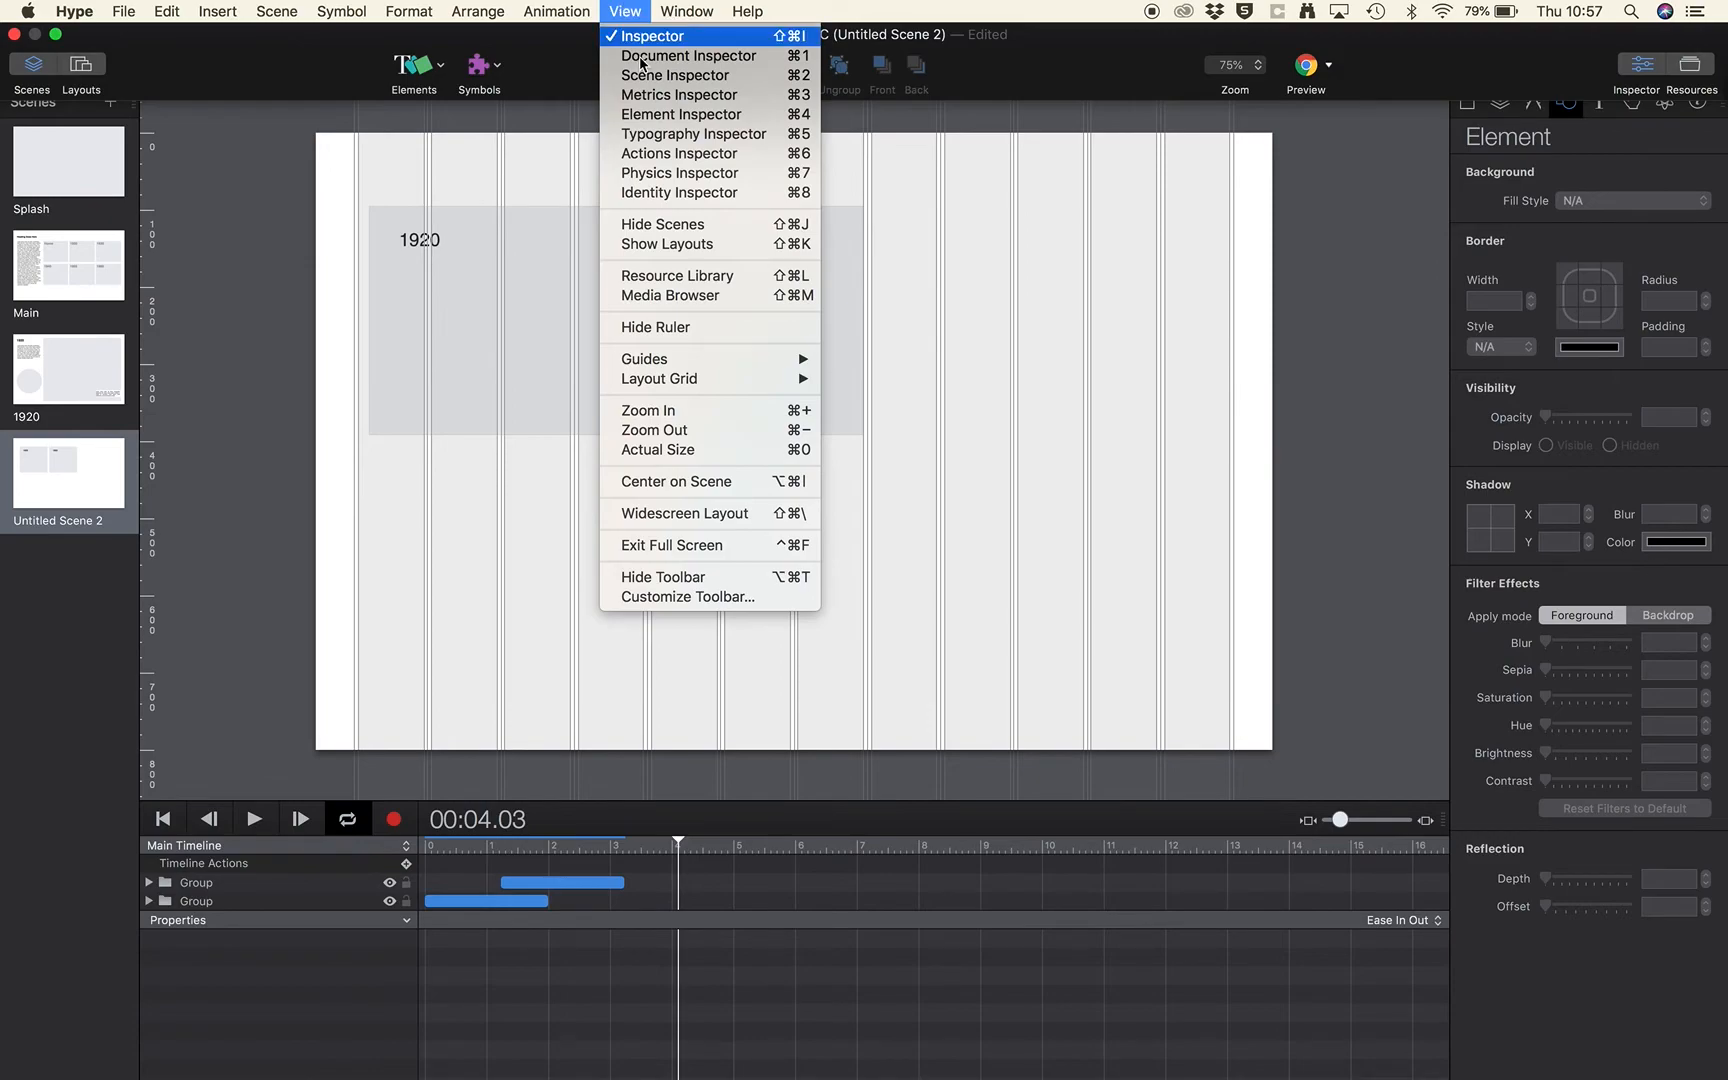
mouse_move(724, 366)
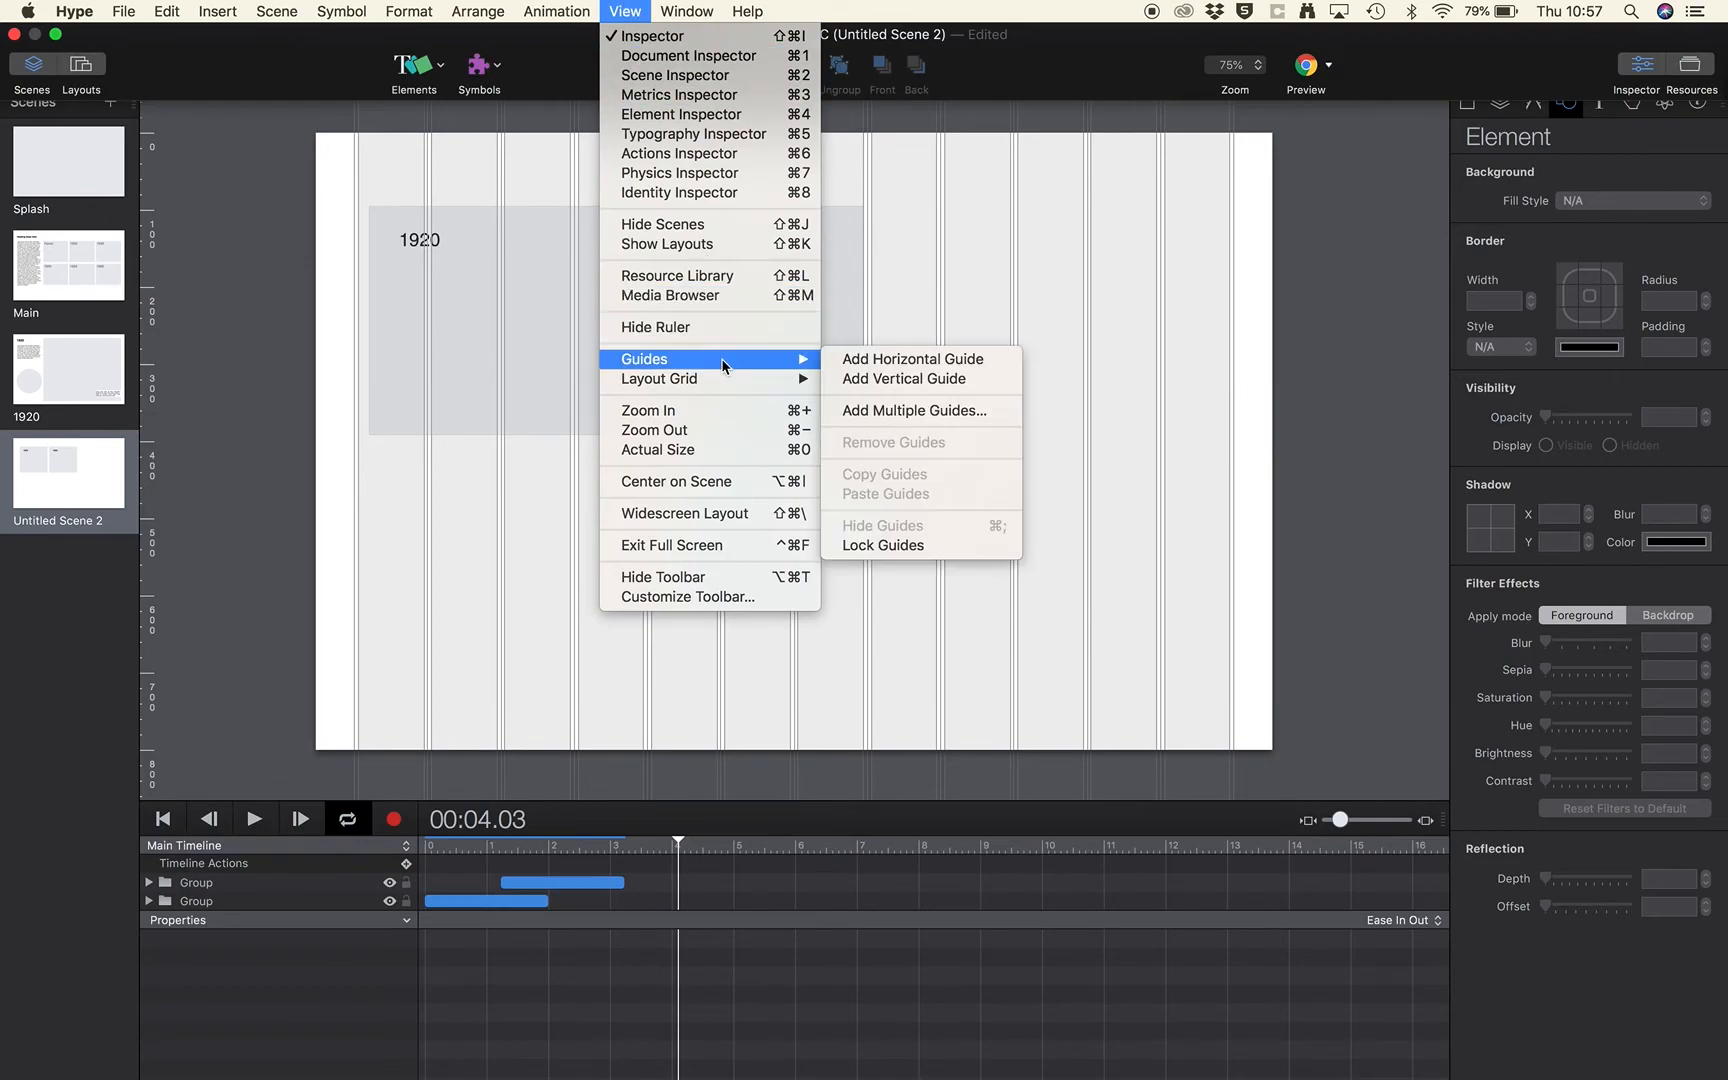
left_click(895, 410)
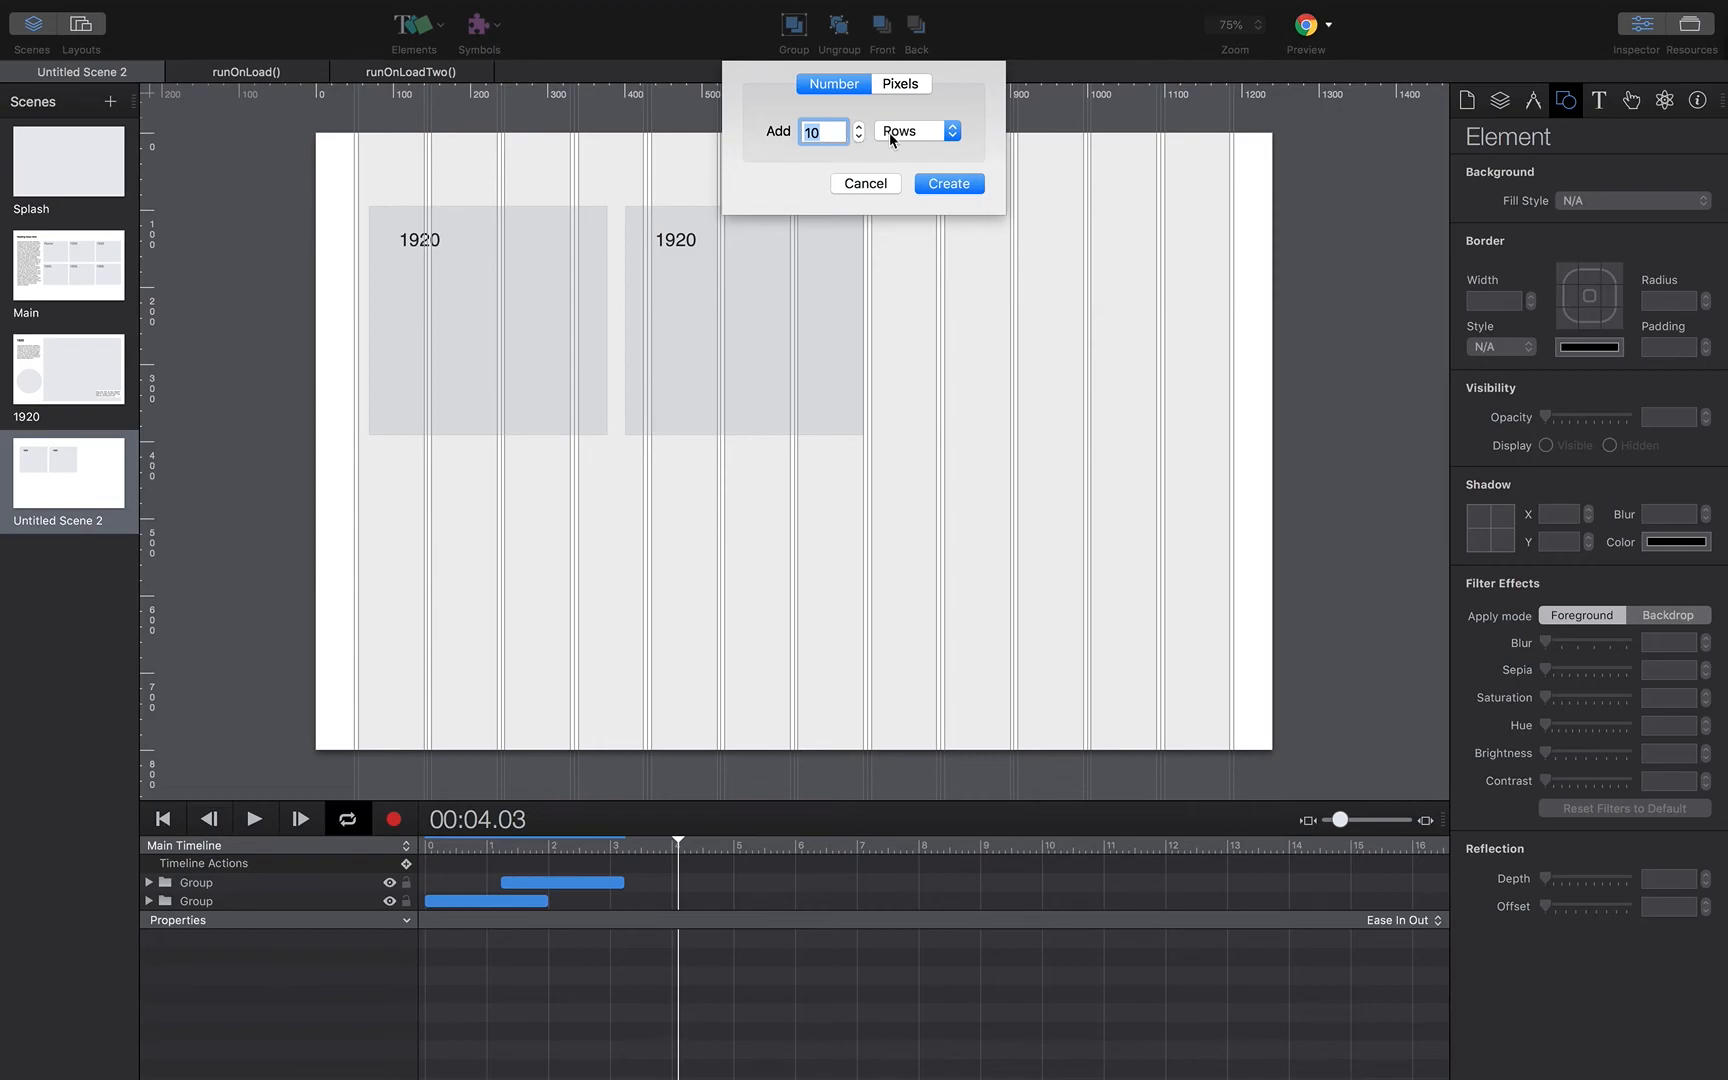
left_click(948, 136)
left_click(948, 136)
type("8")
left_click(950, 184)
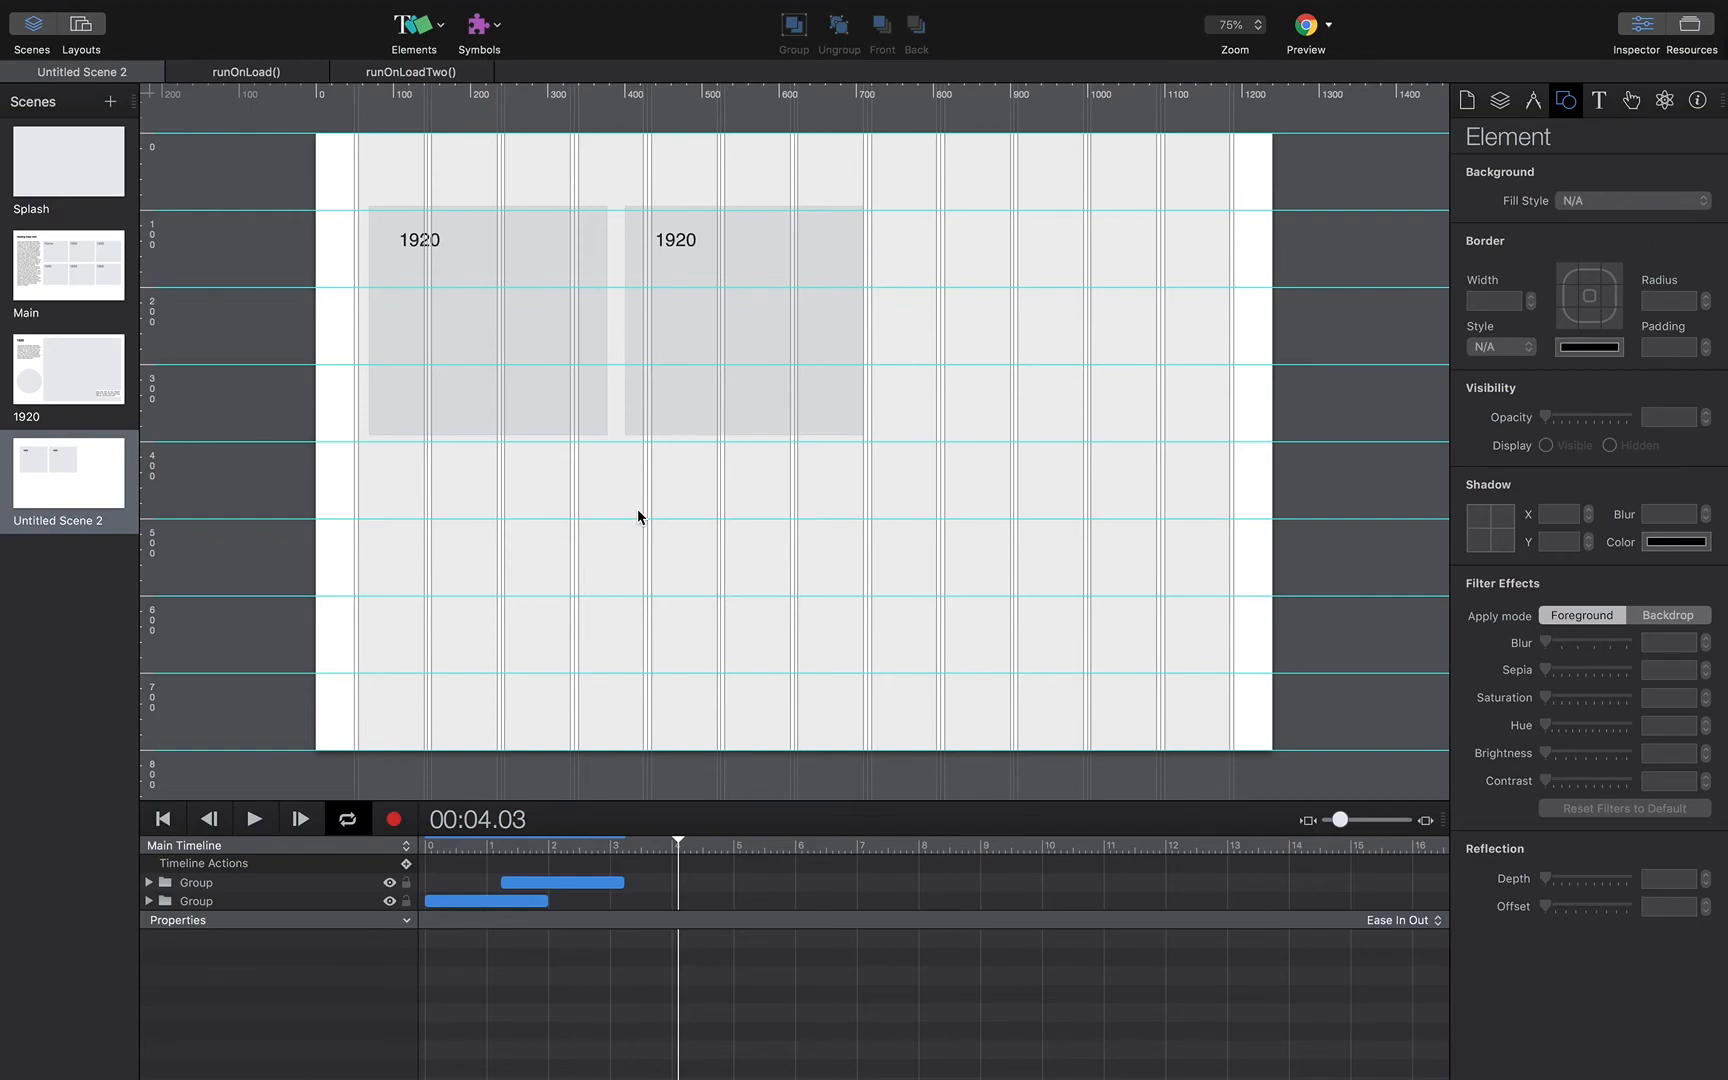
- With the playhead at 00:02.17, draw a rectangle spanning the lower four guide rows and place it below the two 1920 boxes
left_click_drag(679, 843, 583, 843)
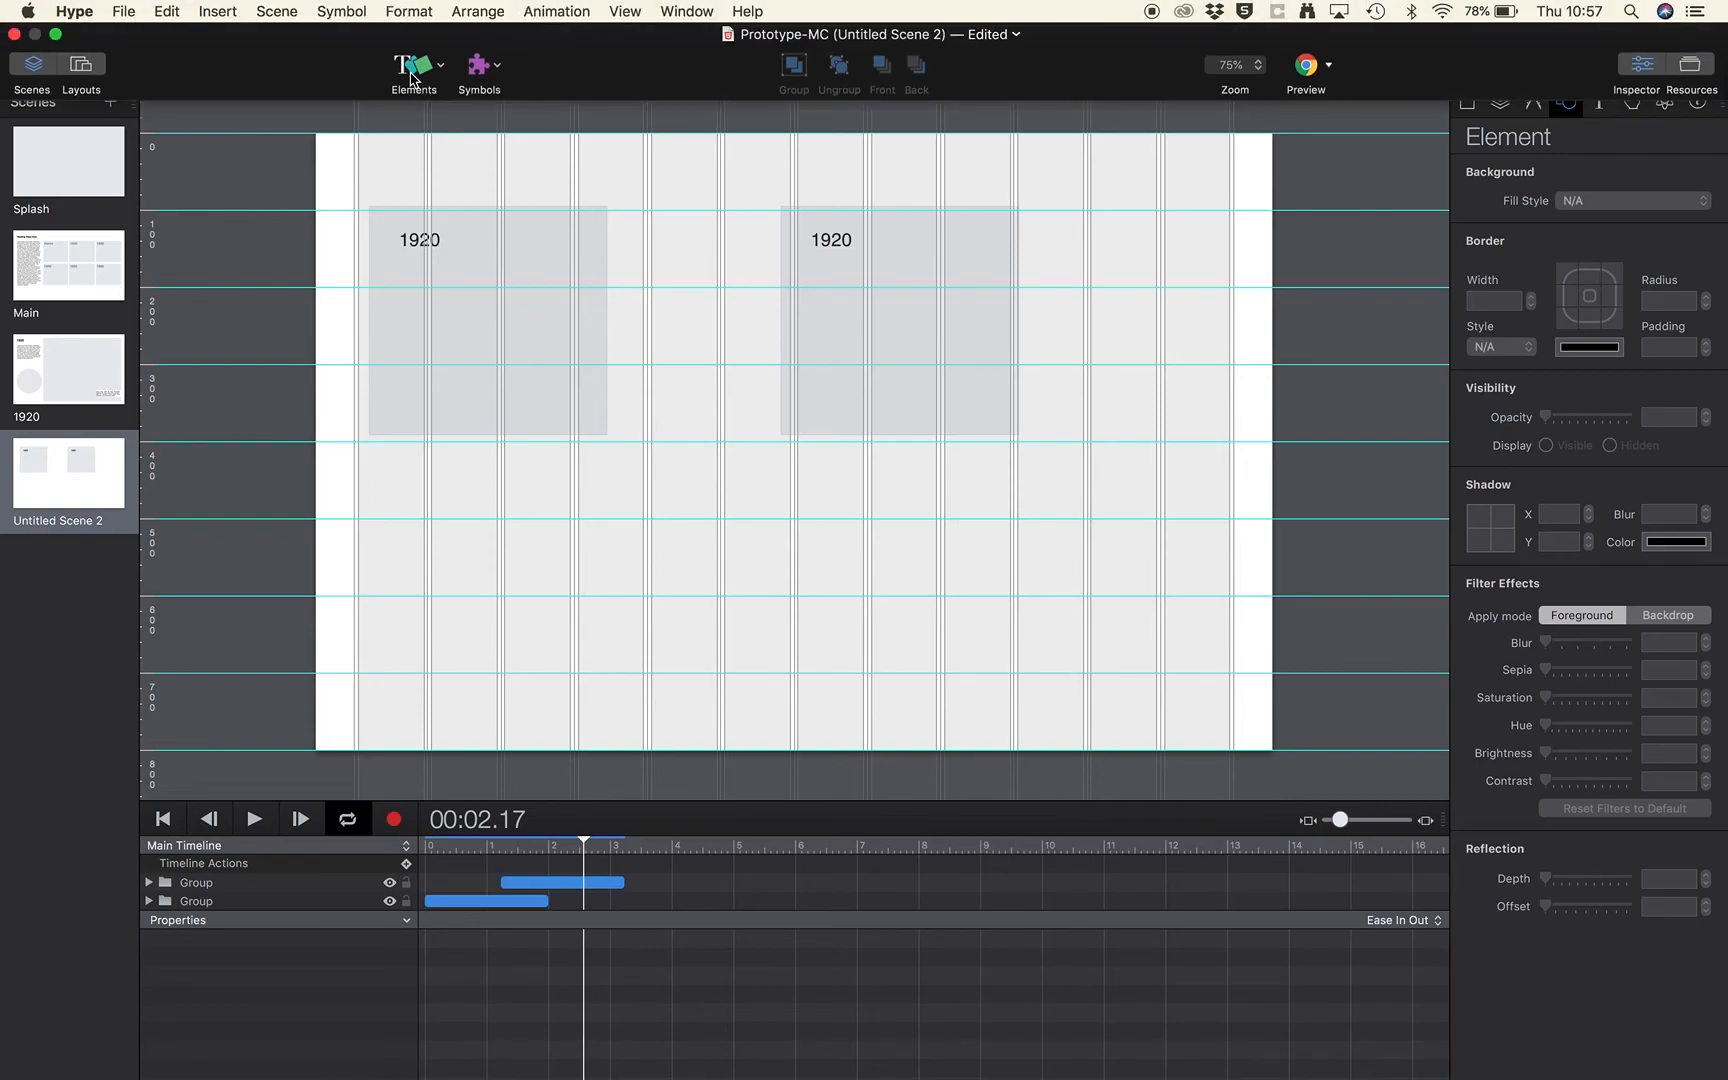
left_click(411, 68)
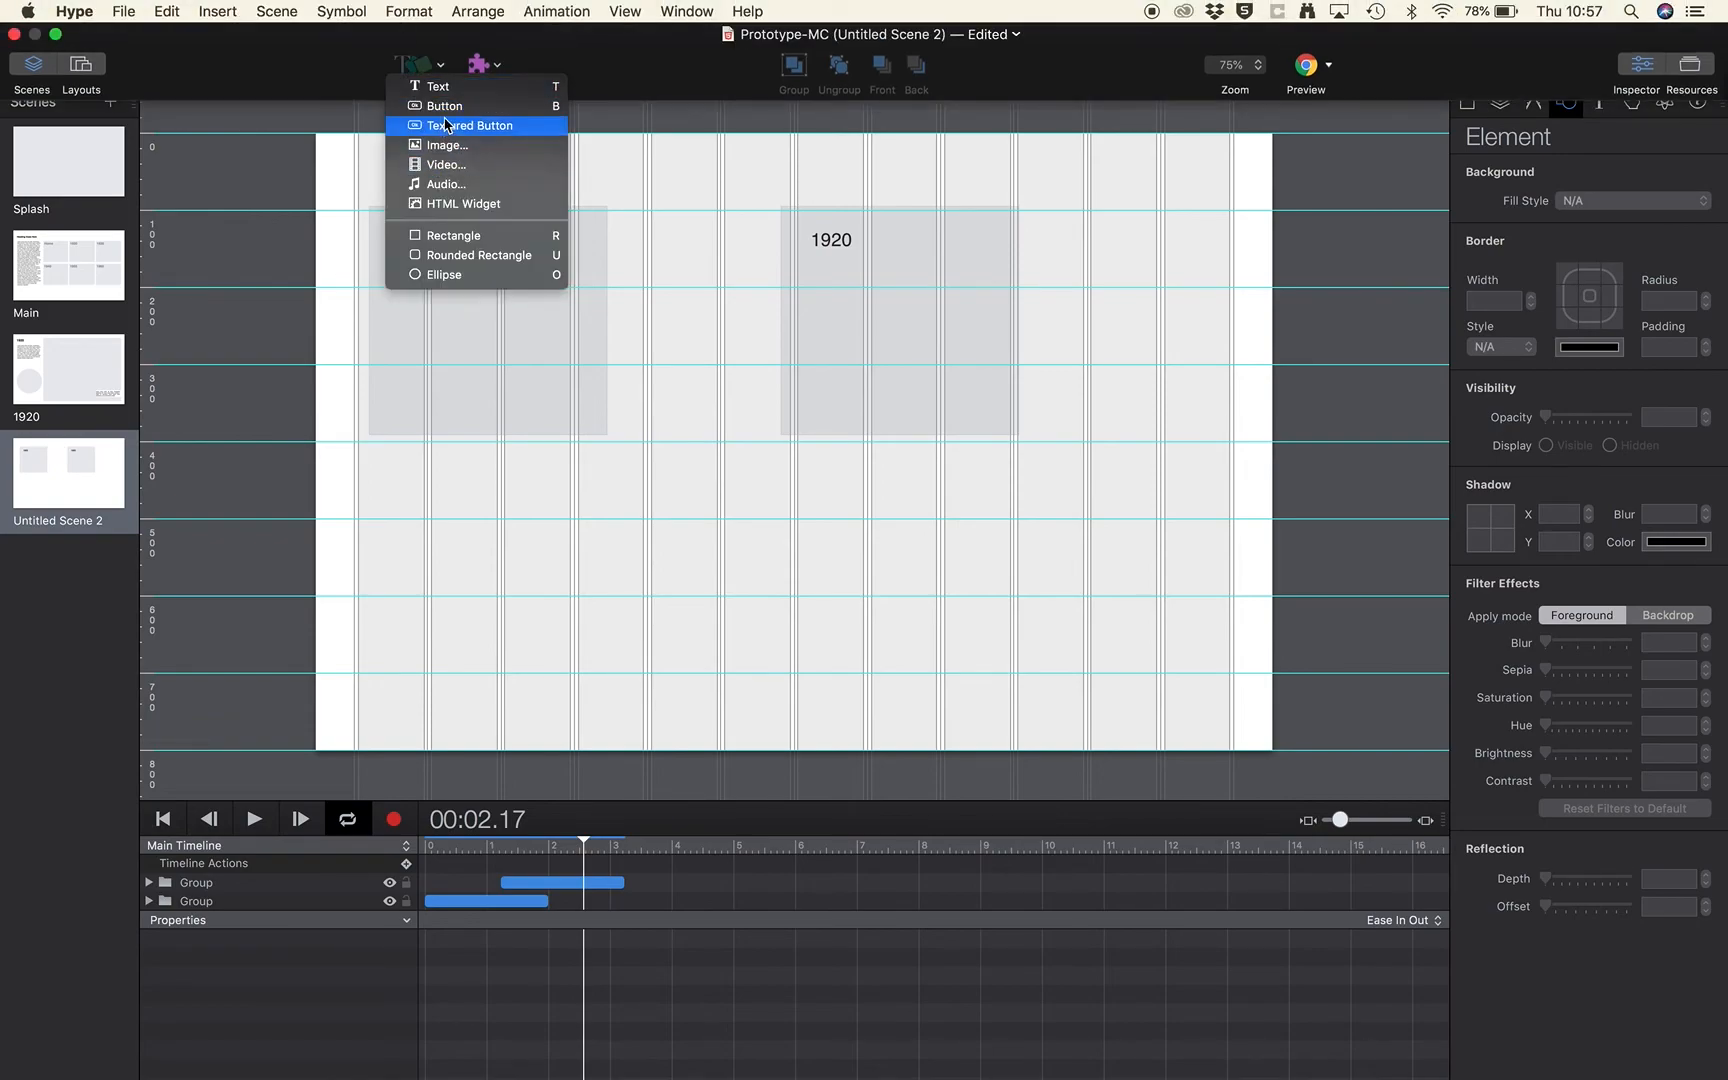
left_click(454, 235)
left_click_drag(787, 455, 1082, 749)
left_click_drag(1003, 621, 771, 617)
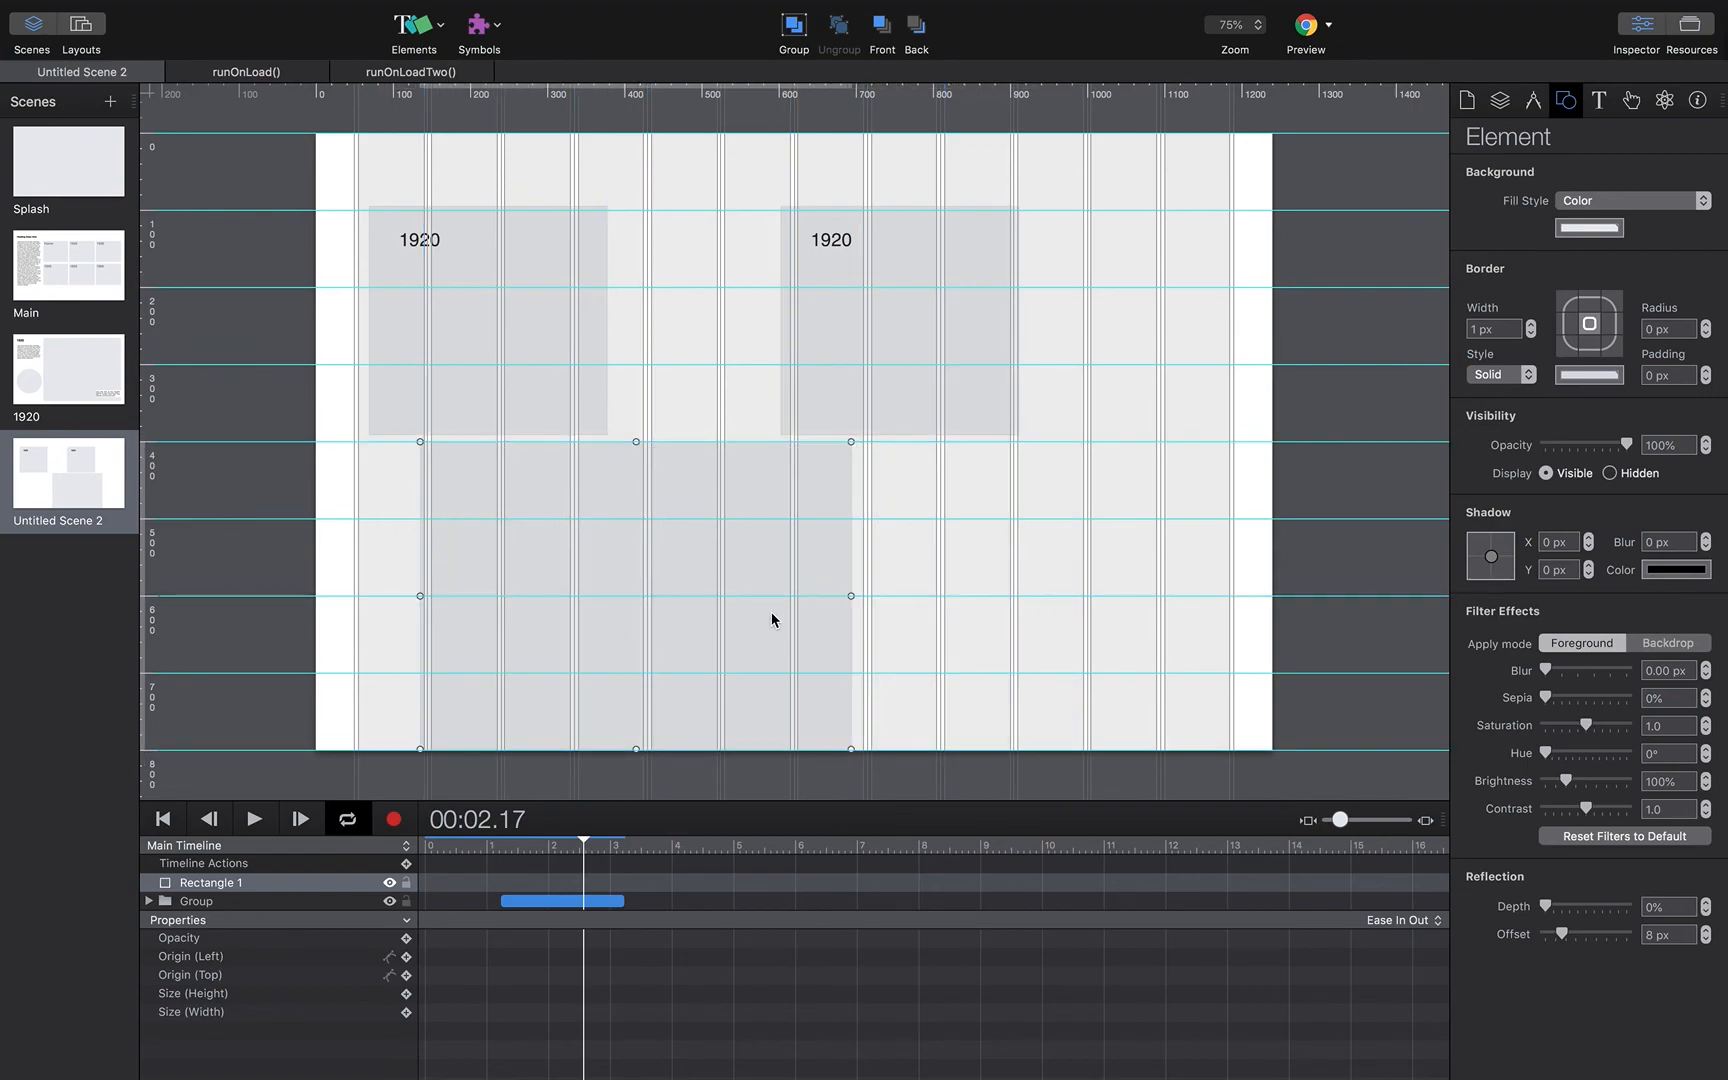
- With the playhead at 00:03.07, align the rectangle and both 1920 boxes to the layout grid columns and row guides
left_click_drag(585, 842, 628, 850)
left_click_drag(528, 617, 466, 620)
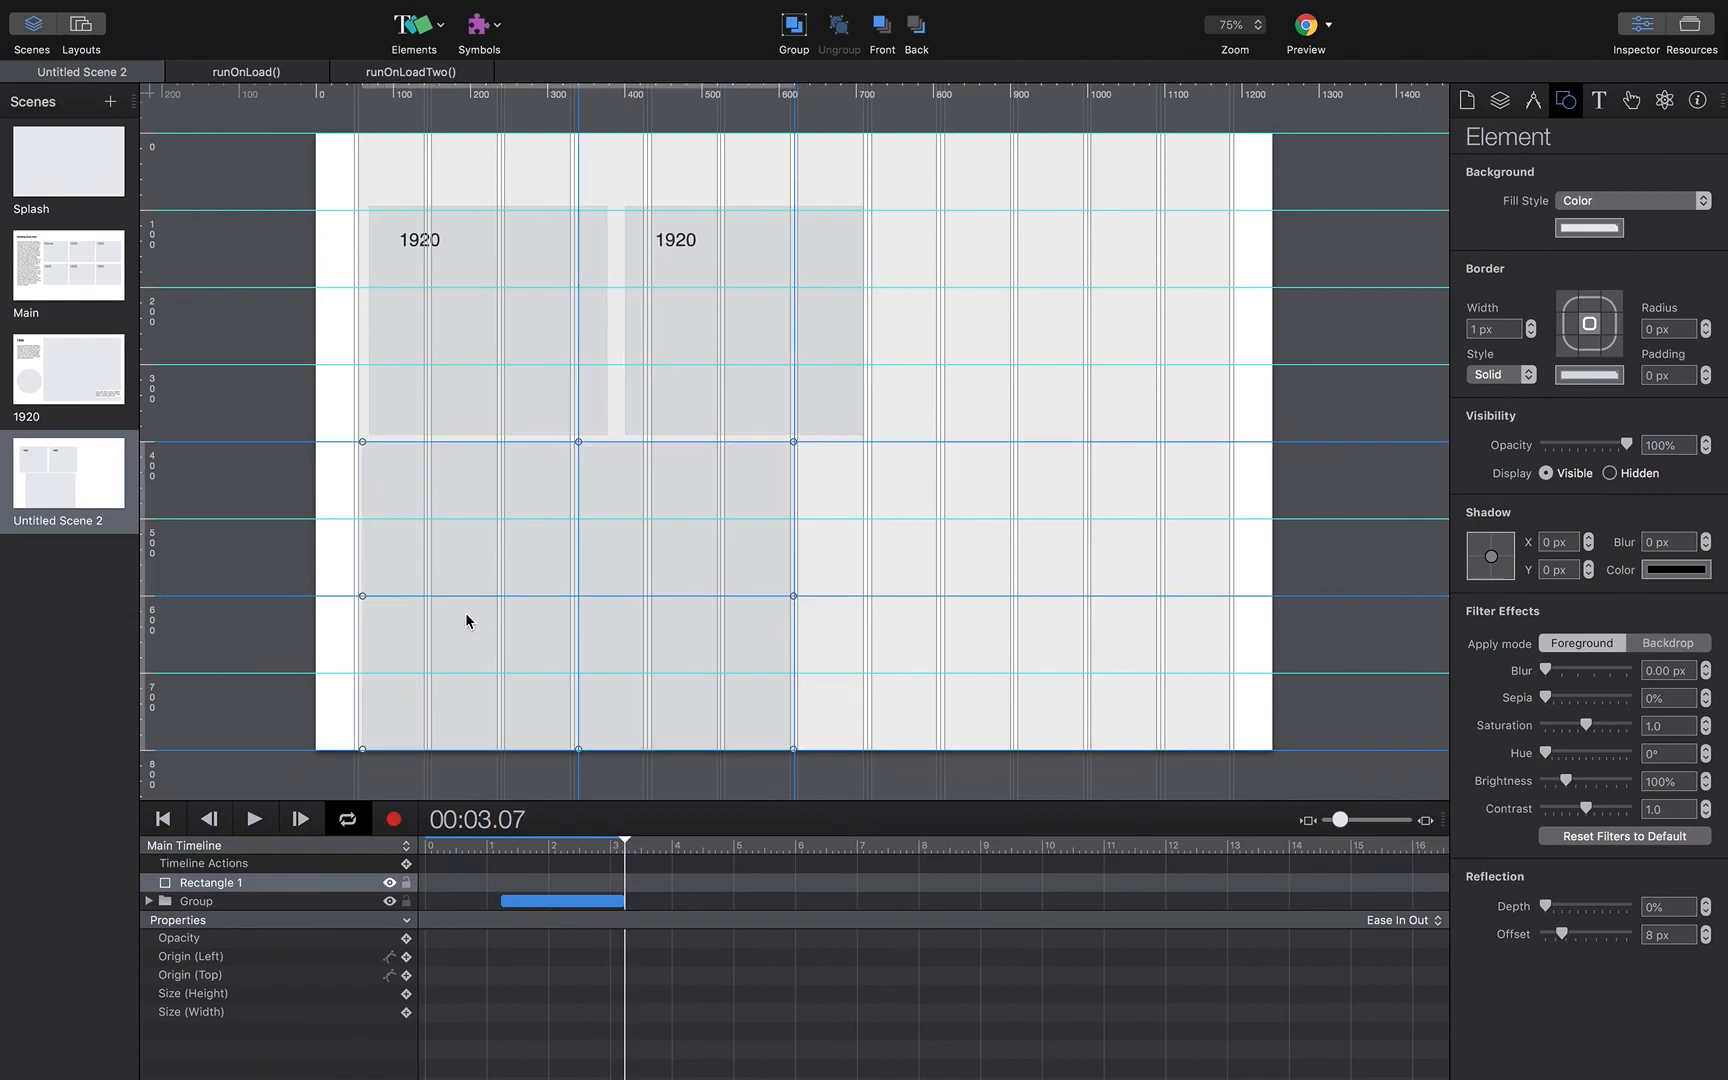
left_click_drag(452, 396, 440, 397)
left_click_drag(705, 358, 658, 360)
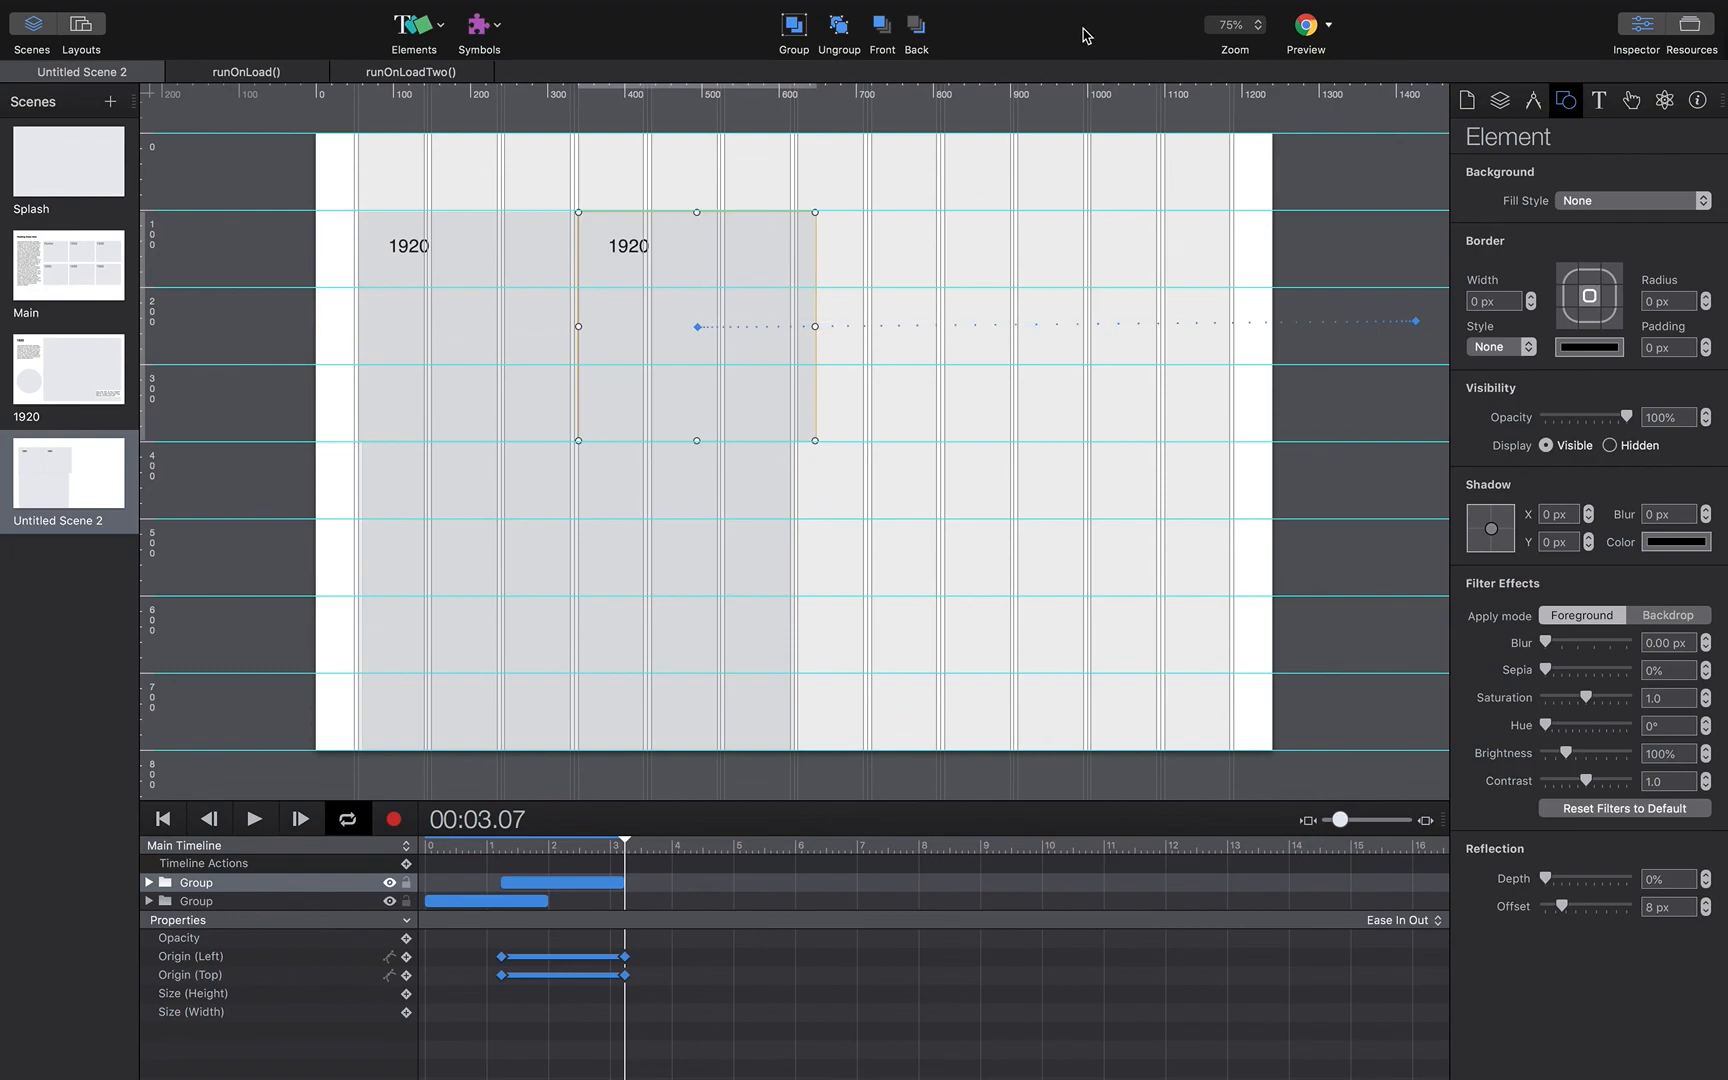
- Switch from Hype to Finder
key("super+Tab")
key("super+Tab")
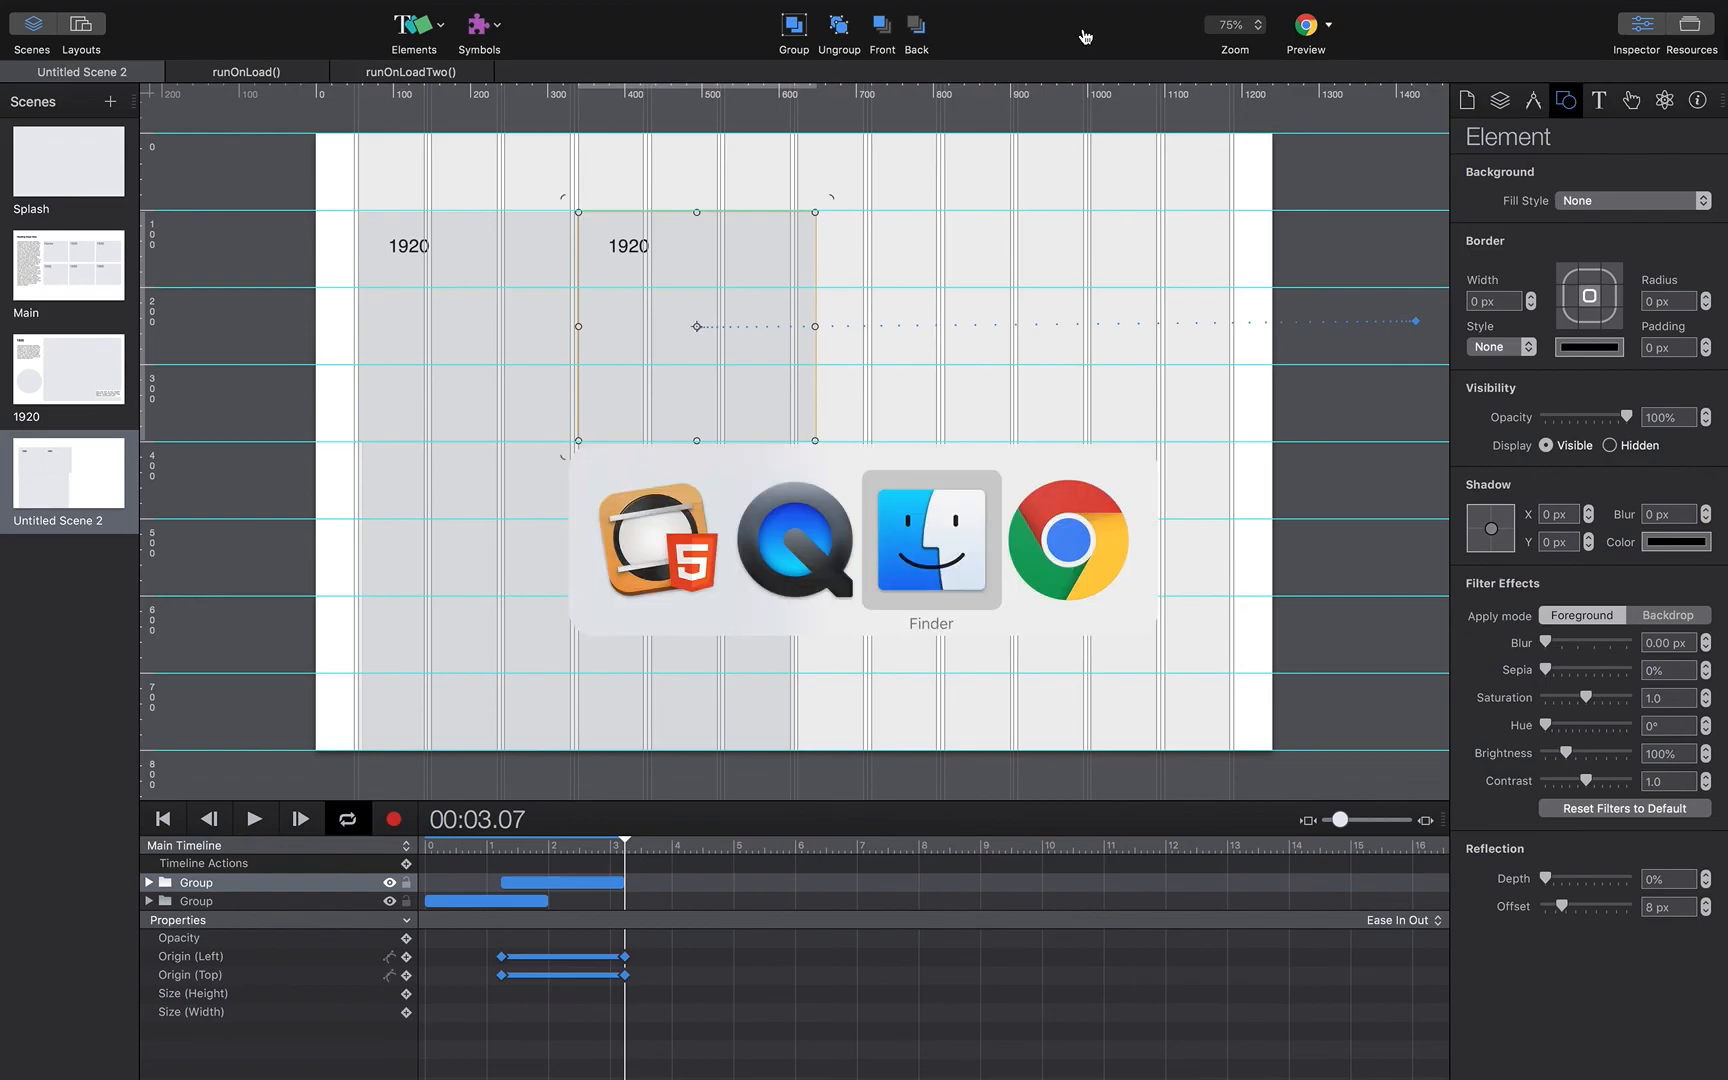